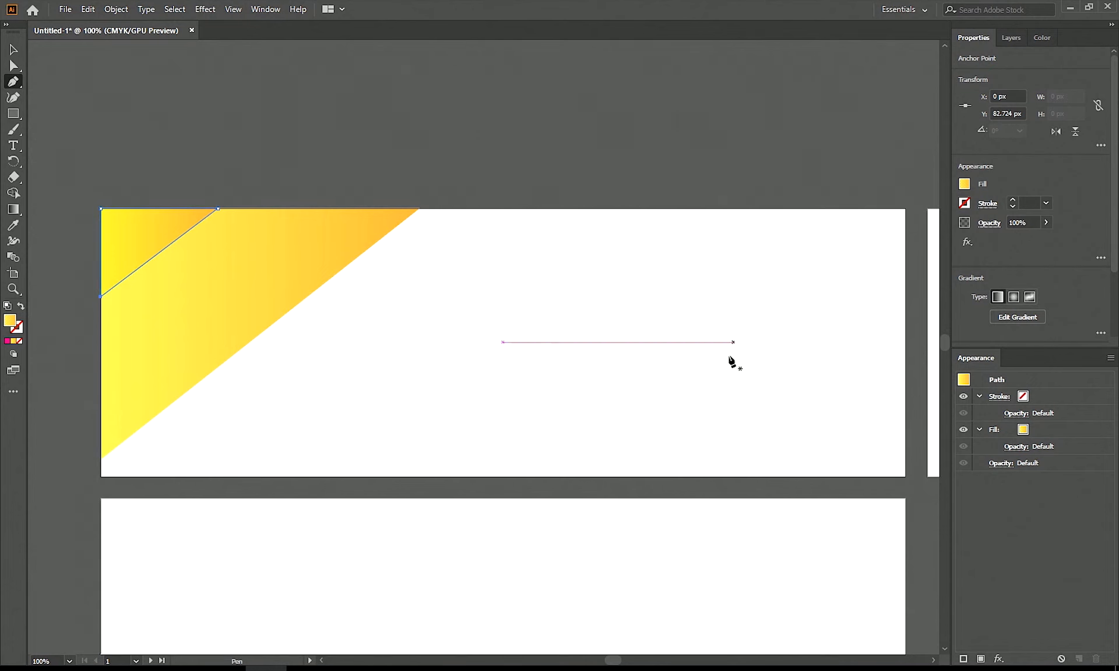
Step: Draw a triangle about 283 px wide and 237 px high with the Pen tool in the first artboard's lower-right corner
ctrl+click(752, 317)
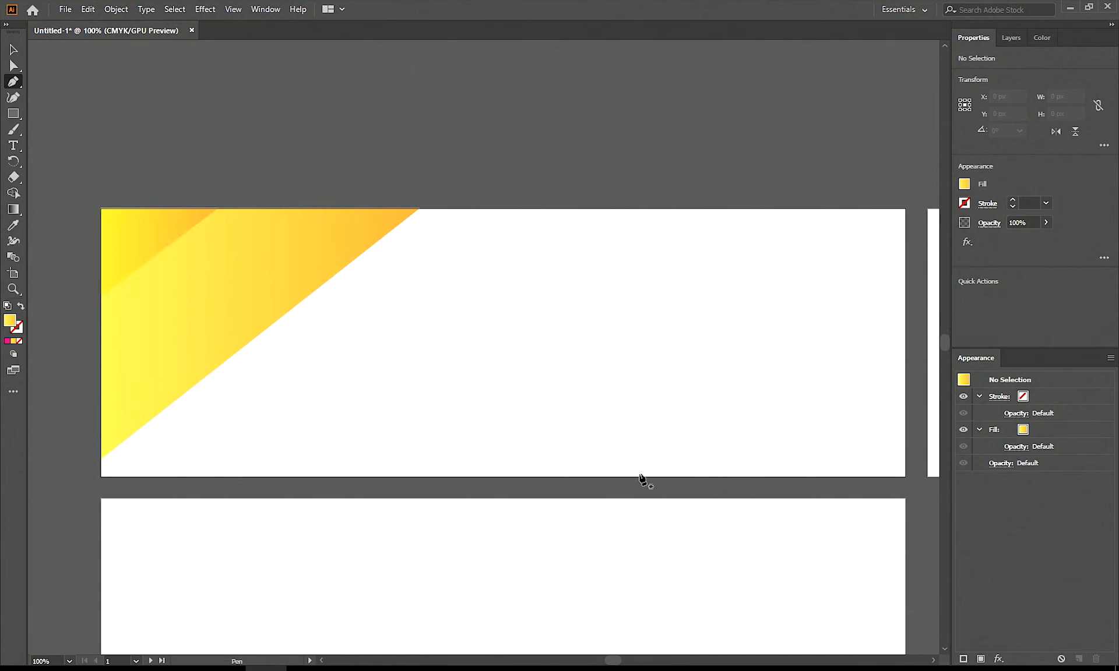
click(601, 476)
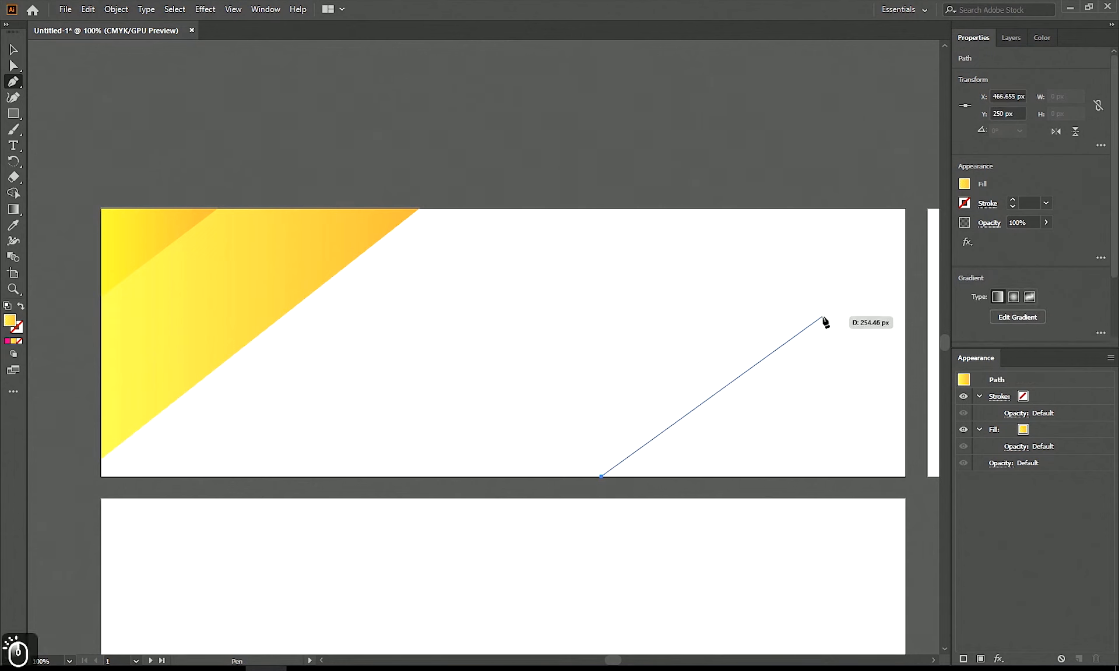
click(905, 222)
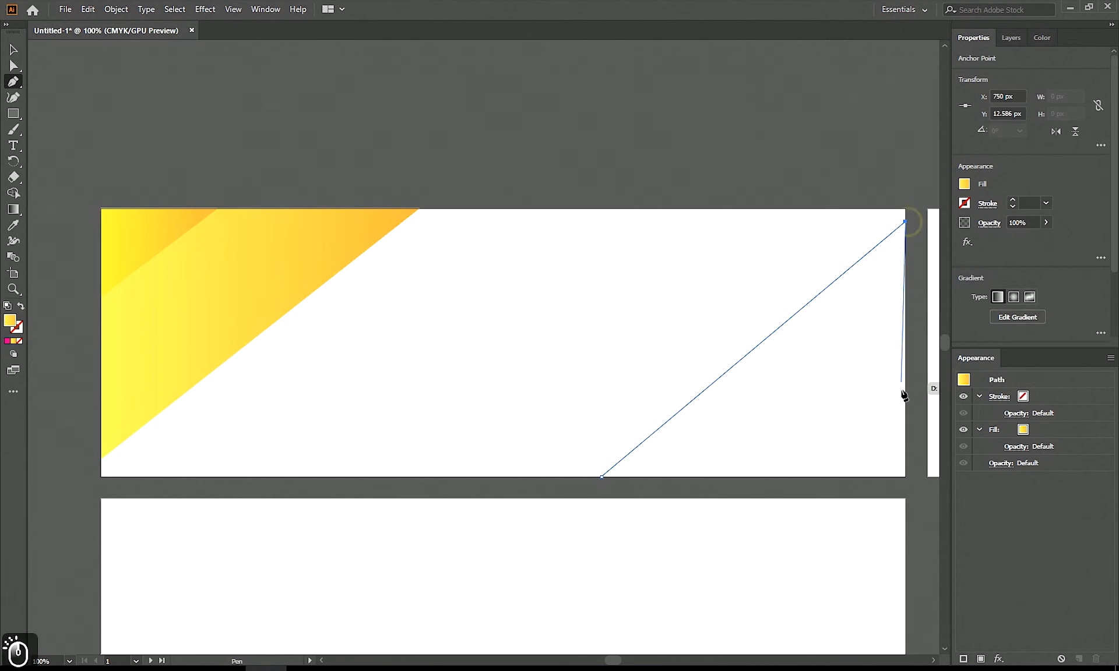
click(905, 477)
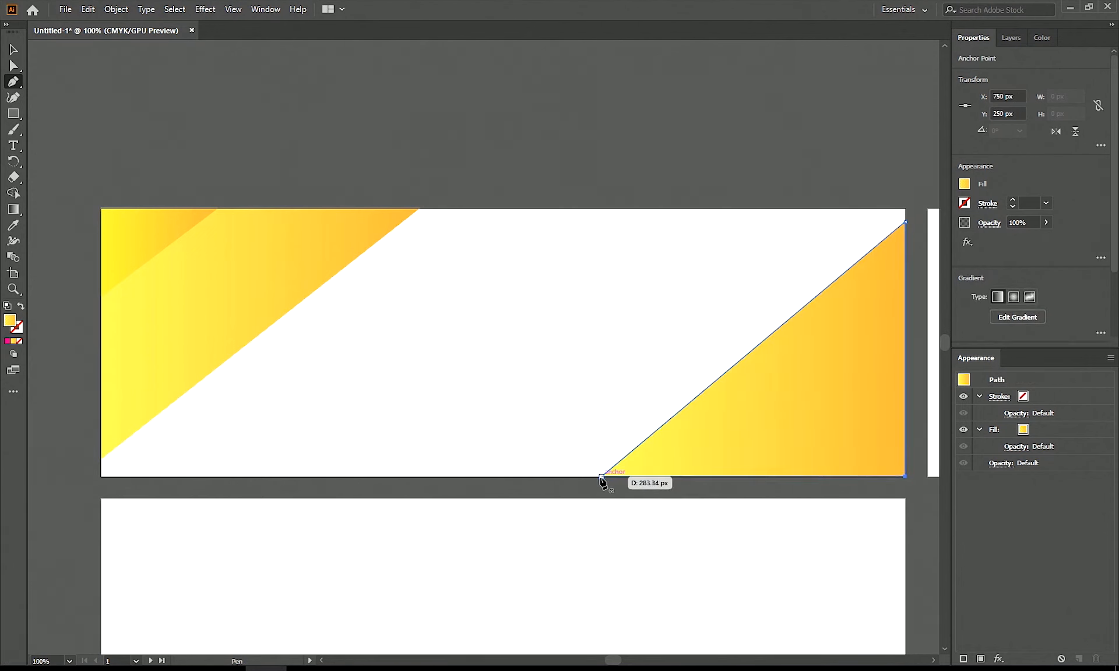
click(600, 476)
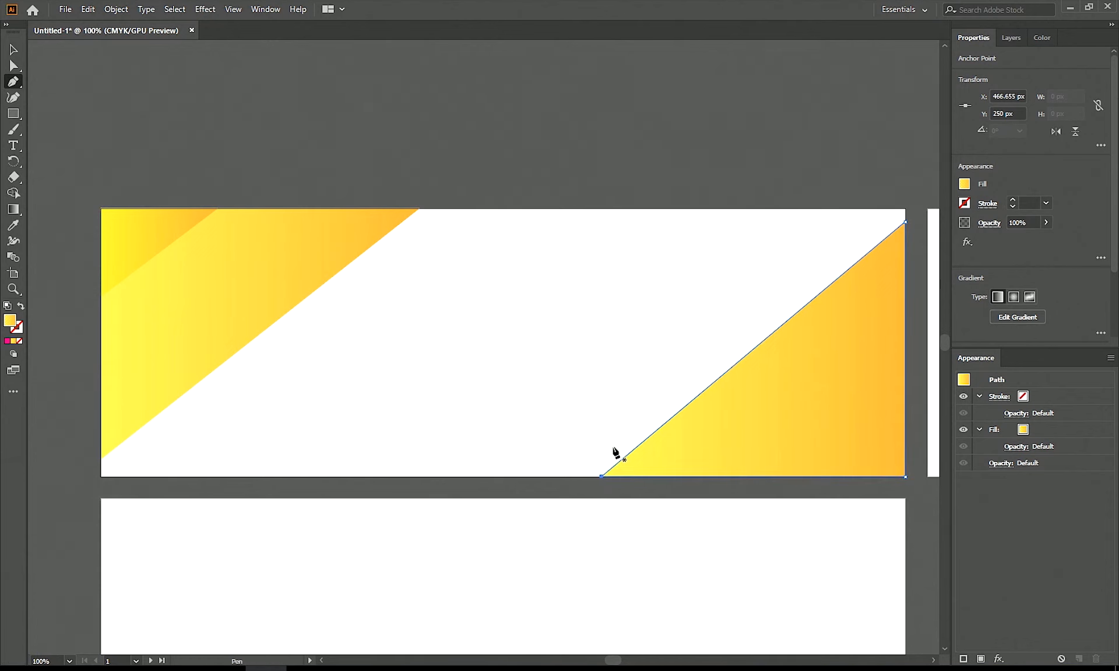
ctrl+click(619, 433)
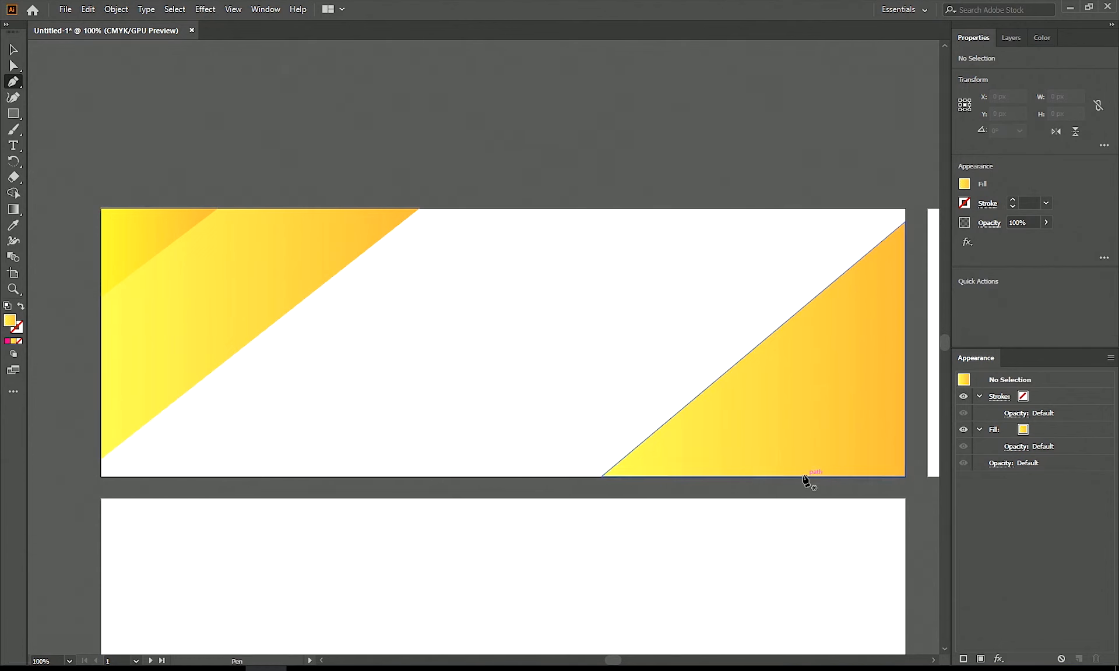
Step: Draw a smaller triangle about 134 px wide and 114 px high over the large one in the artboard's lower-right corner
click(761, 477)
click(904, 354)
click(906, 477)
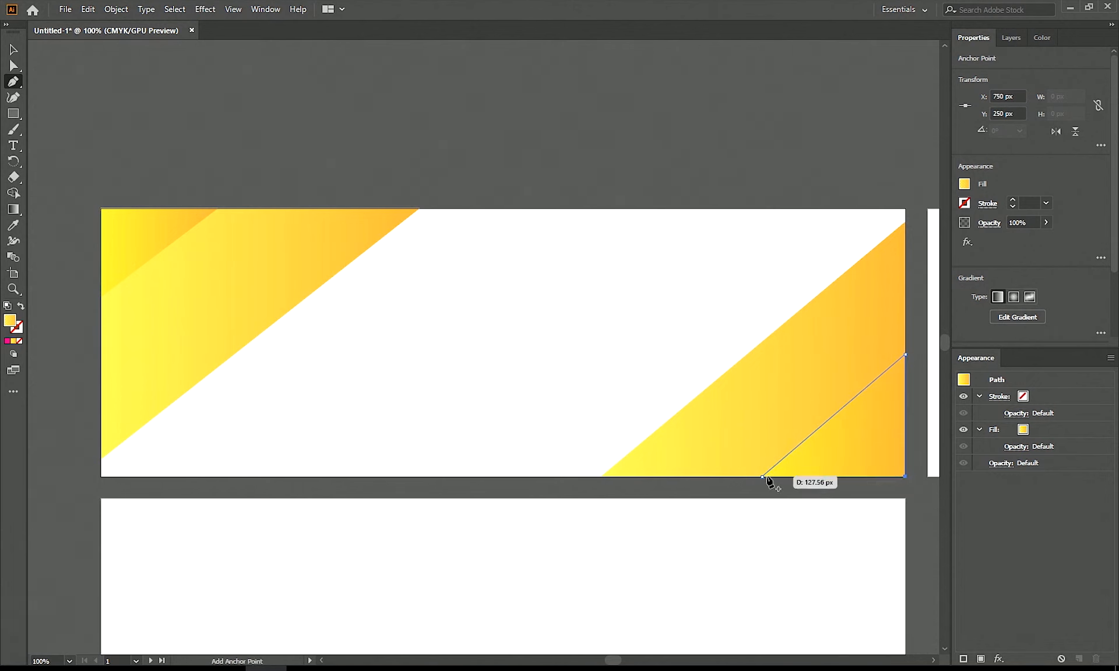
click(762, 477)
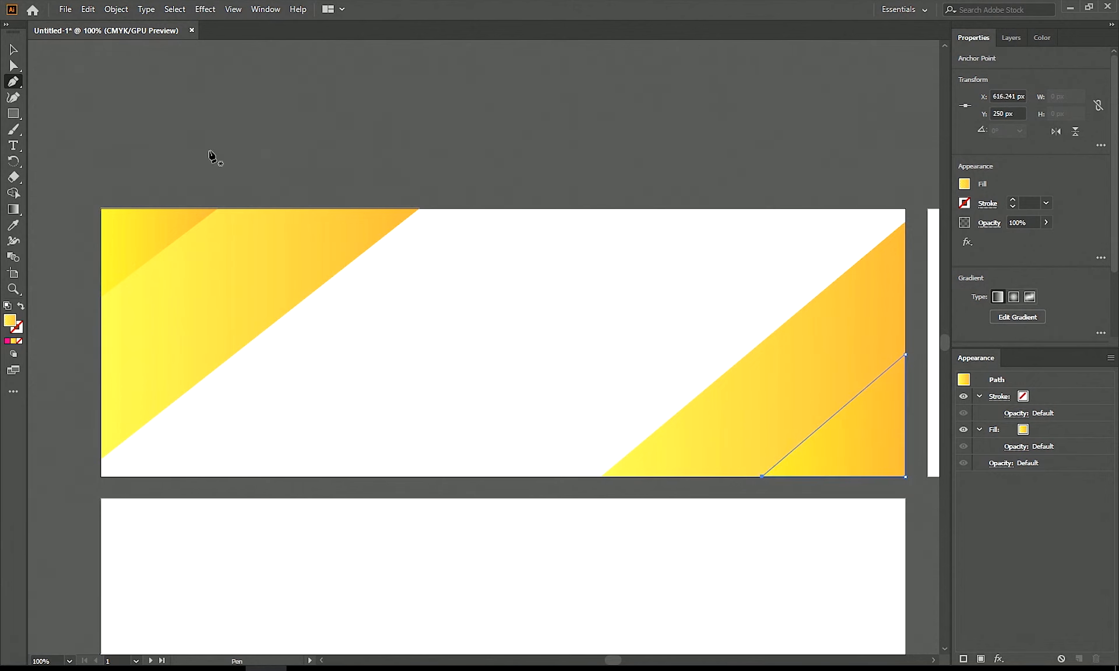
Step: Bend the diagonal edge of the large upper-left triangle into an S-shaped wave with the Anchor Point tool
drag(23, 87, 68, 93)
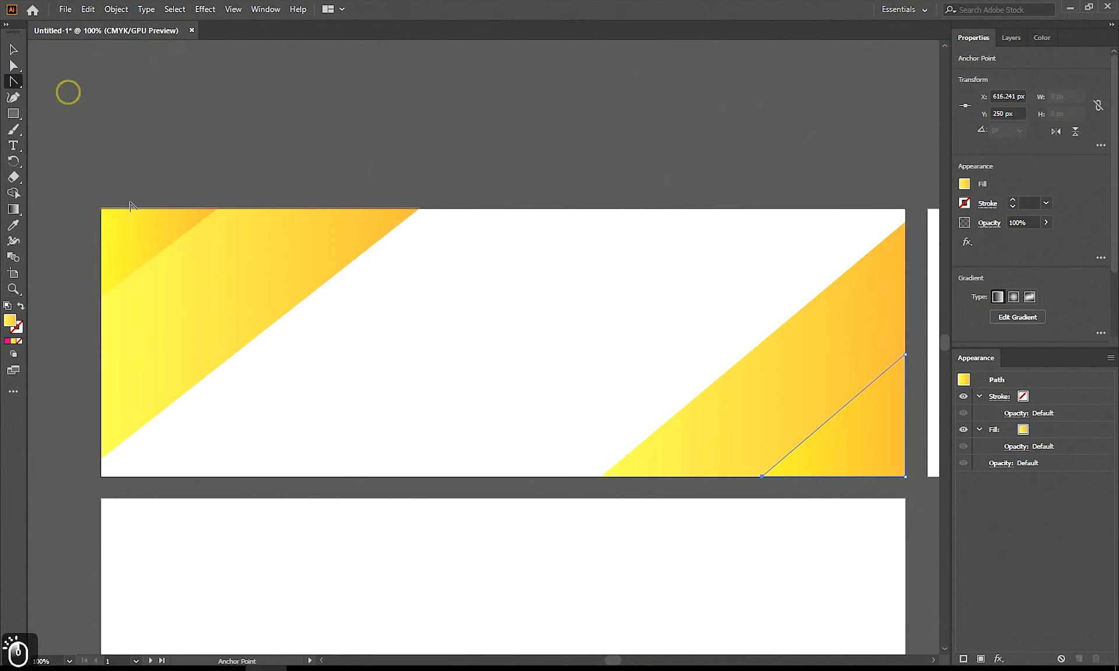
drag(221, 367, 350, 399)
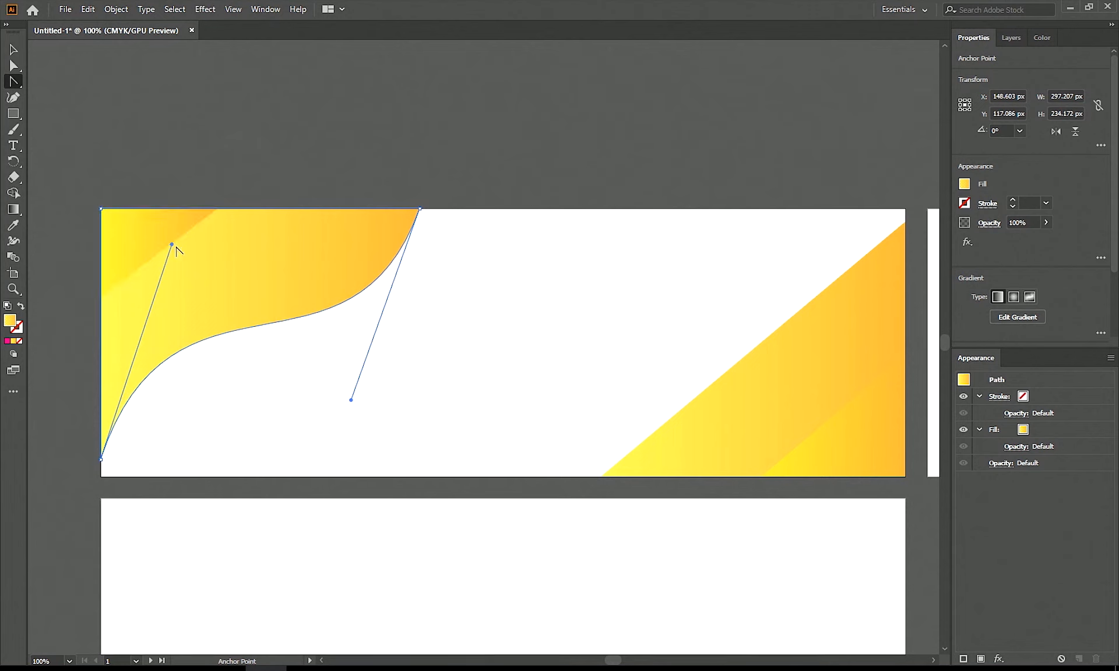
drag(172, 245, 200, 148)
click(252, 131)
Step: Bend the diagonal edge of the small upper-left triangle into a gentle S-shaped wave
drag(156, 261, 123, 286)
drag(116, 241, 117, 241)
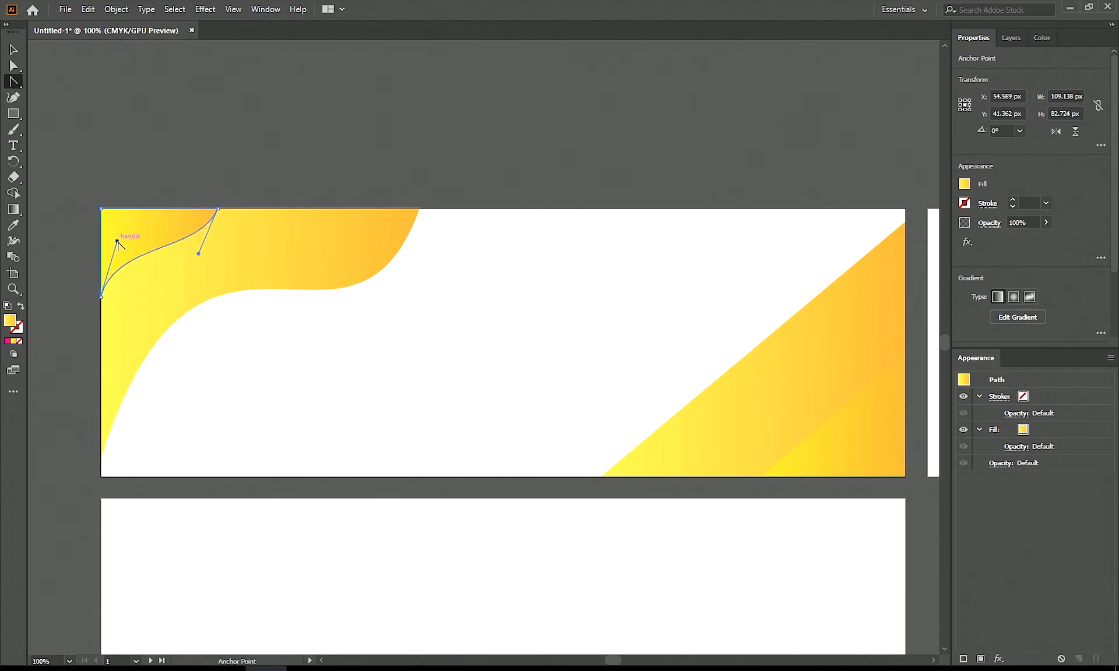
Step: Bend the diagonal edge of the large lower-right triangle into an S-shaped wave and adjust both curve handles
click(792, 319)
drag(792, 319, 795, 398)
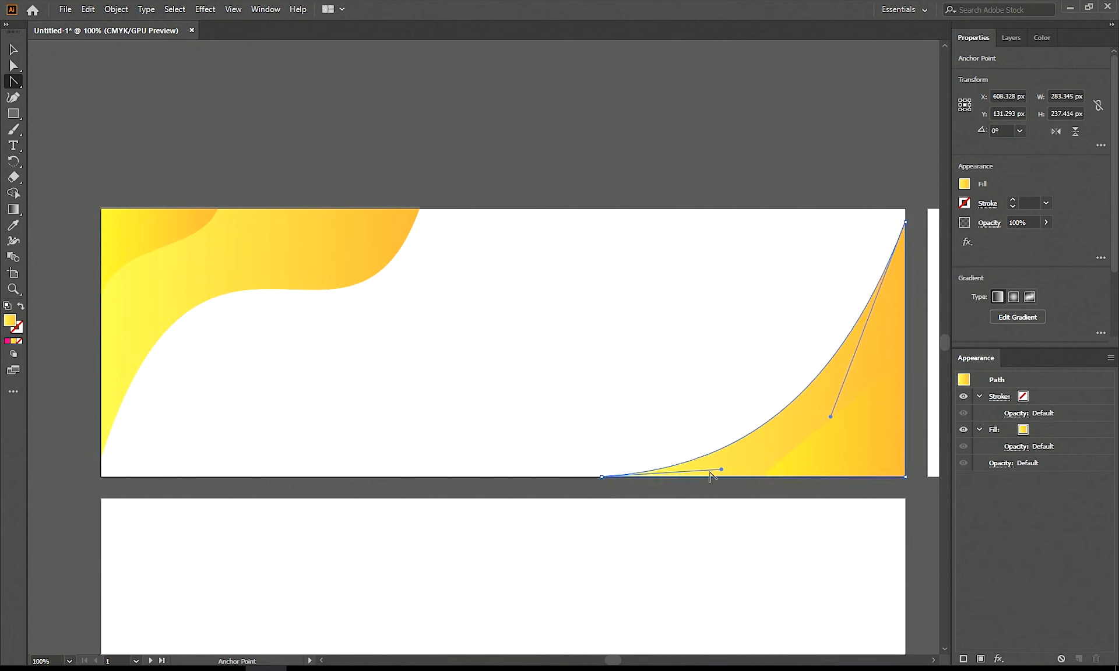
drag(722, 469, 733, 267)
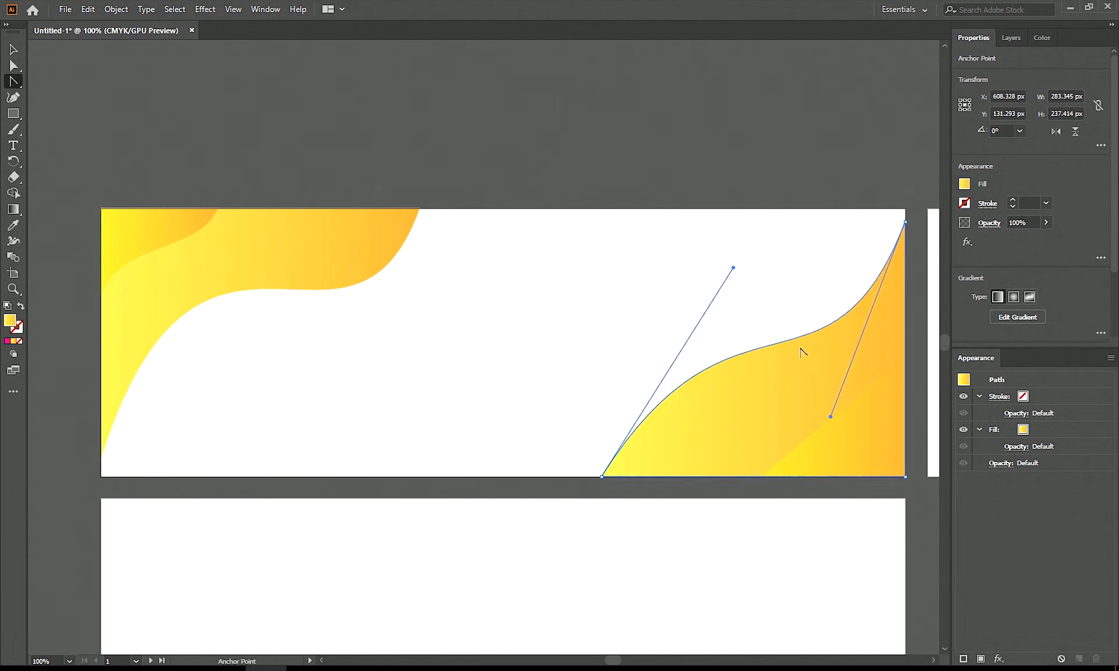
drag(830, 417, 797, 513)
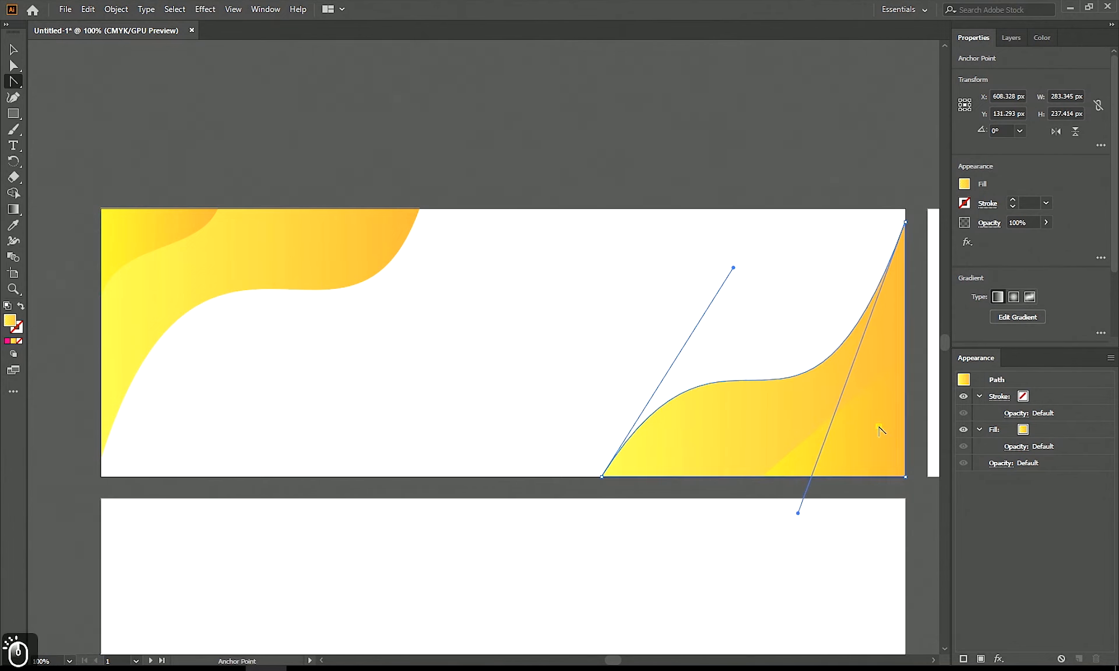
Step: Bend the diagonal edge of the small lower-right triangle into a matching S-shaped wave
click(875, 383)
drag(877, 415, 859, 385)
drag(869, 446, 837, 512)
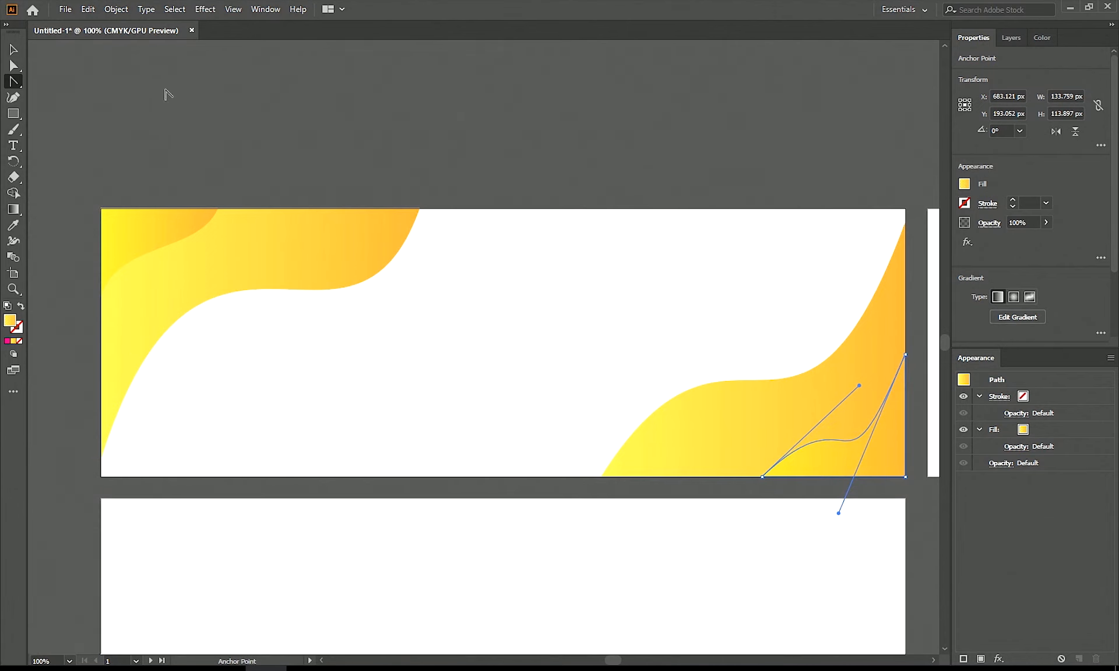
Step: Draw a 750 by 250 px rectangle covering the first artboard and fill it with magenta pink
click(13, 113)
drag(101, 208, 906, 476)
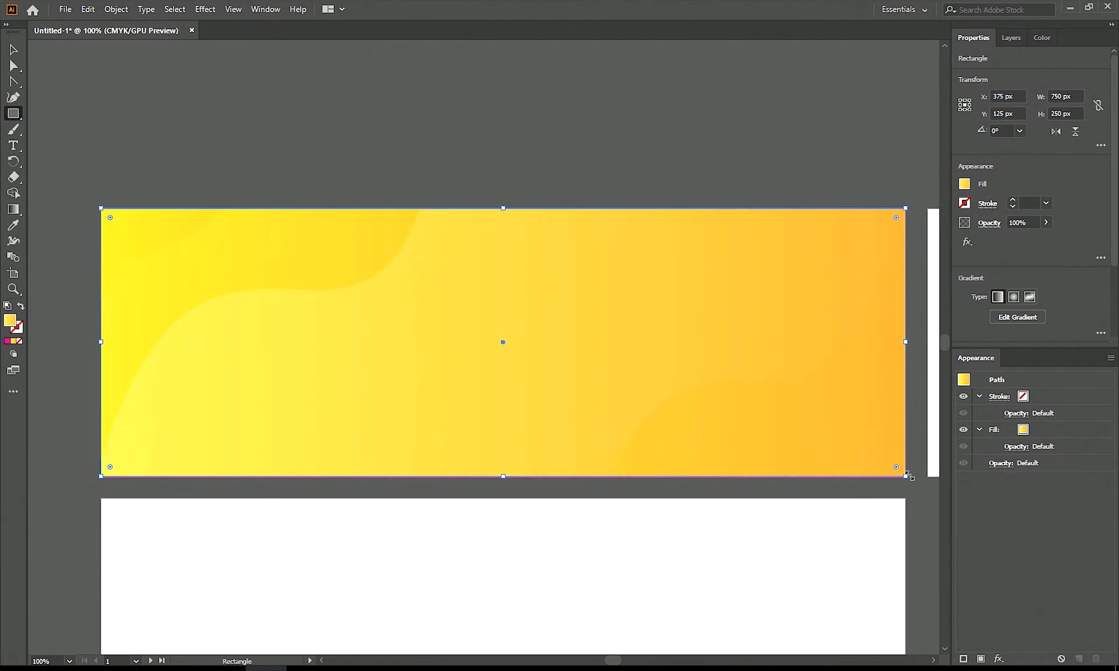
click(963, 185)
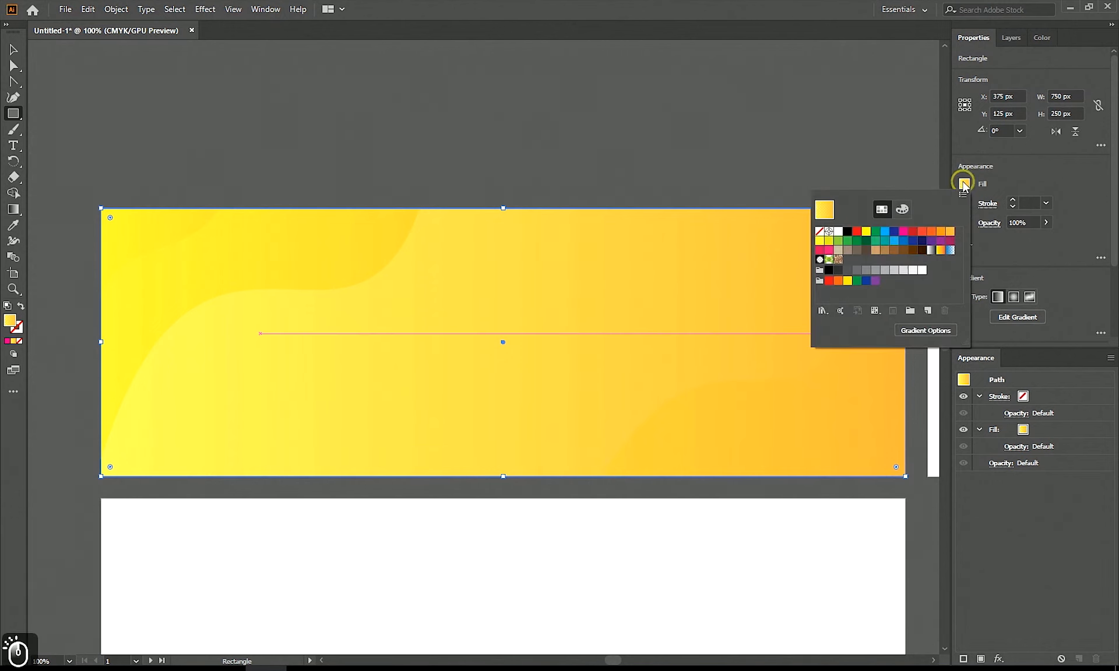
click(904, 235)
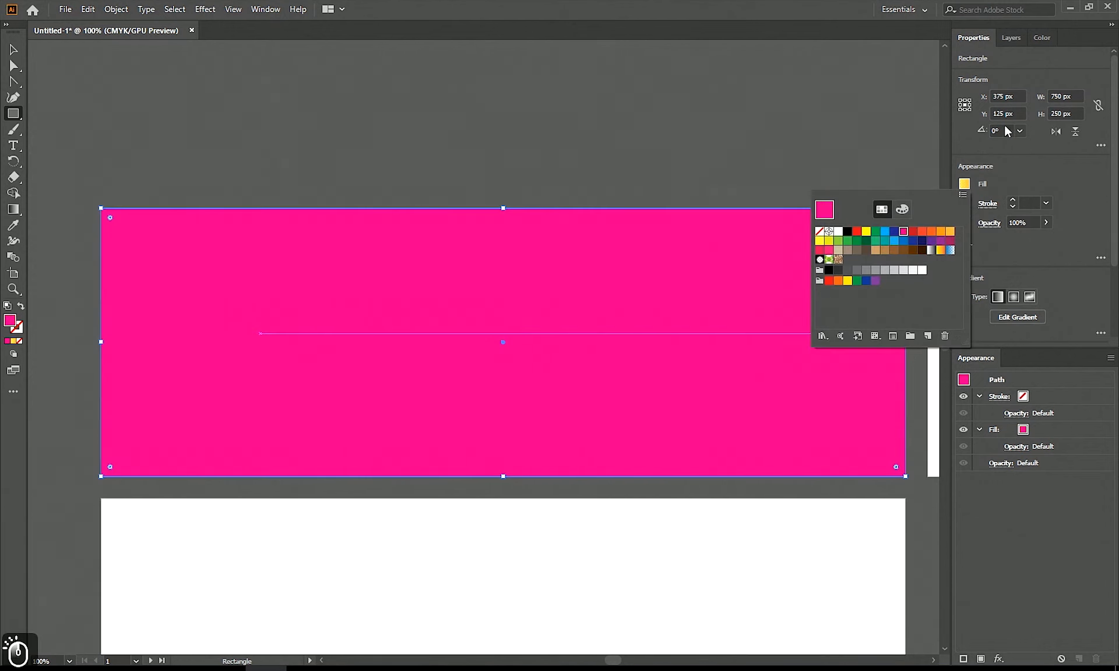
Step: Move the pink rectangle below all four wave paths in the layer order and deselect it
click(1008, 42)
click(1010, 41)
click(1052, 74)
drag(1052, 71, 1067, 137)
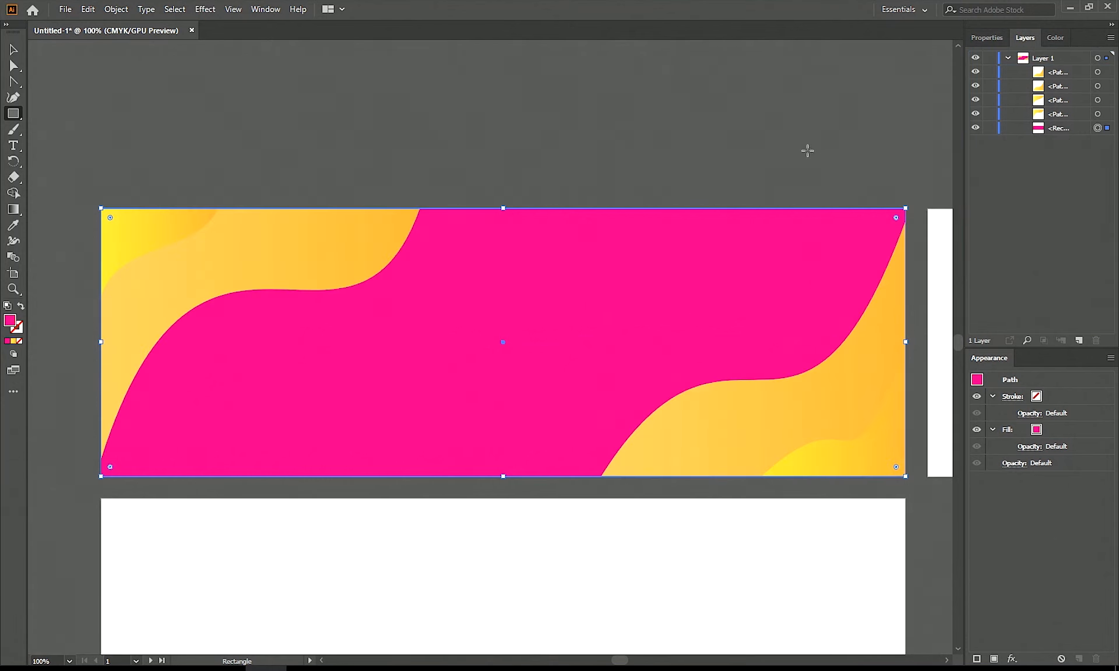
click(9, 50)
click(629, 161)
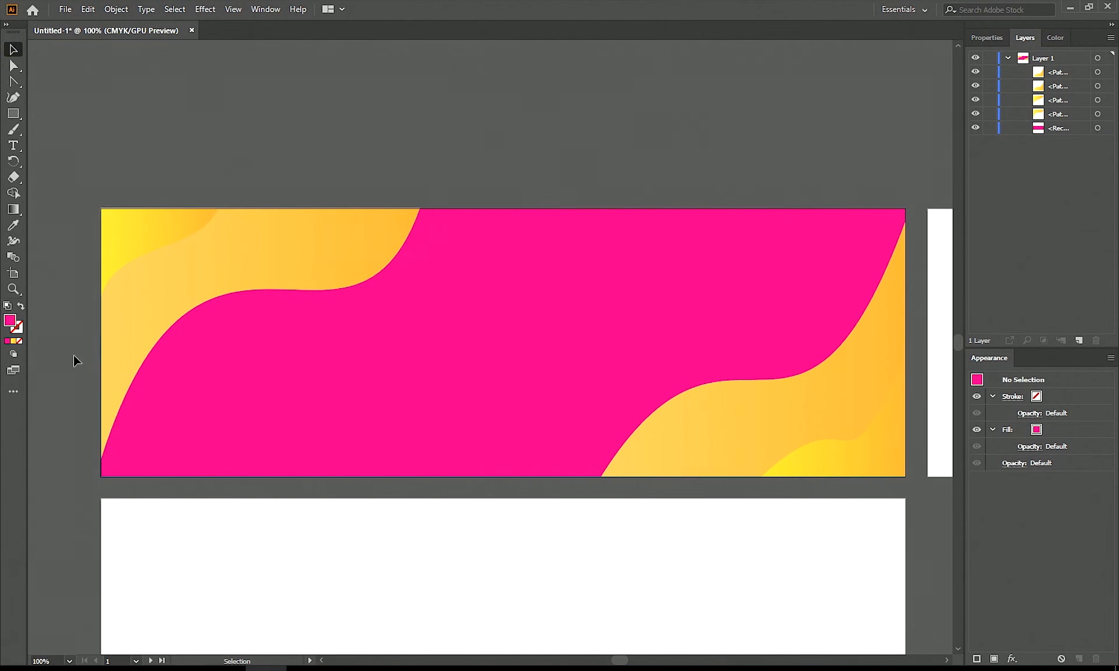
click(13, 341)
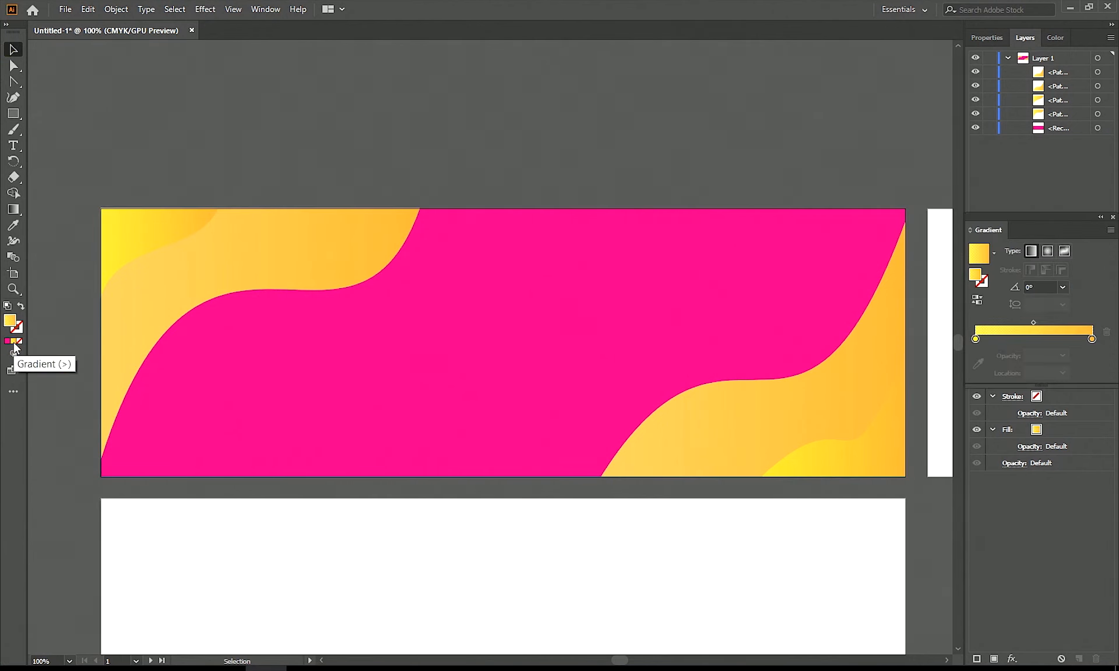
click(516, 168)
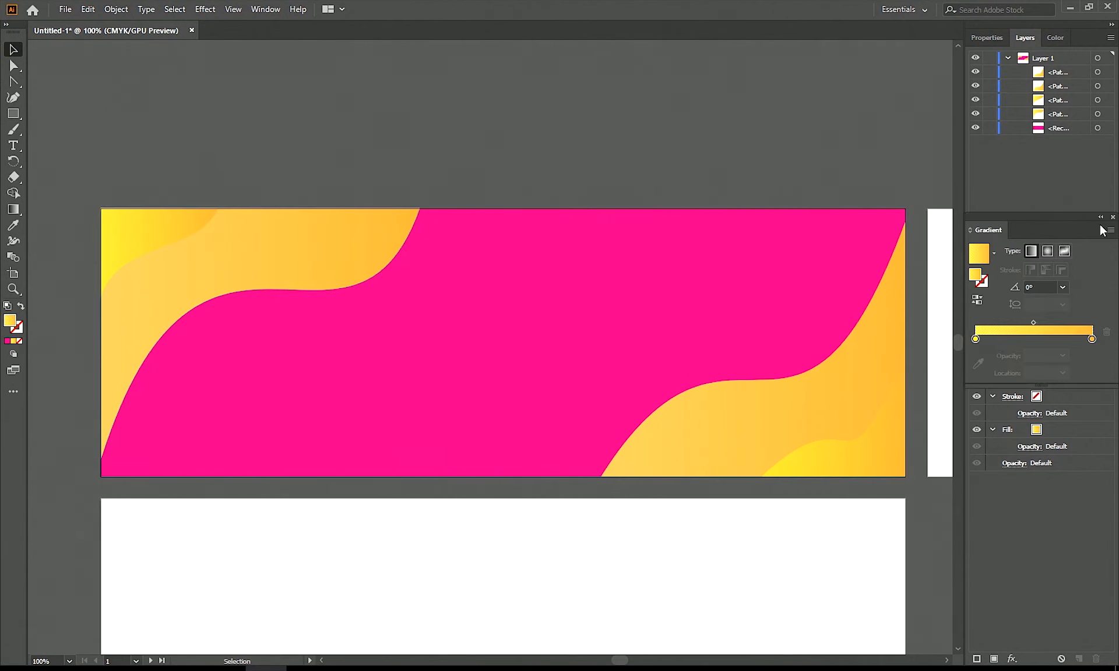
click(1113, 217)
click(557, 124)
Step: Apply a linear gradient fill to the background rectangle and set its end stop to pink, C=0 M=95 Y=20 K=0
click(572, 230)
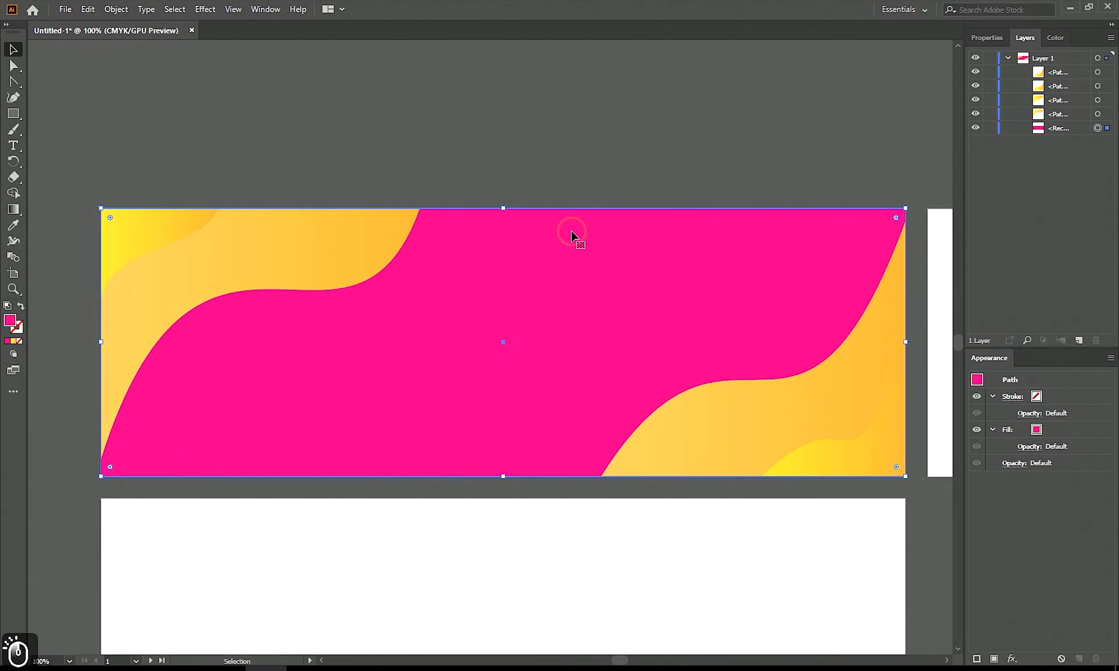
click(13, 341)
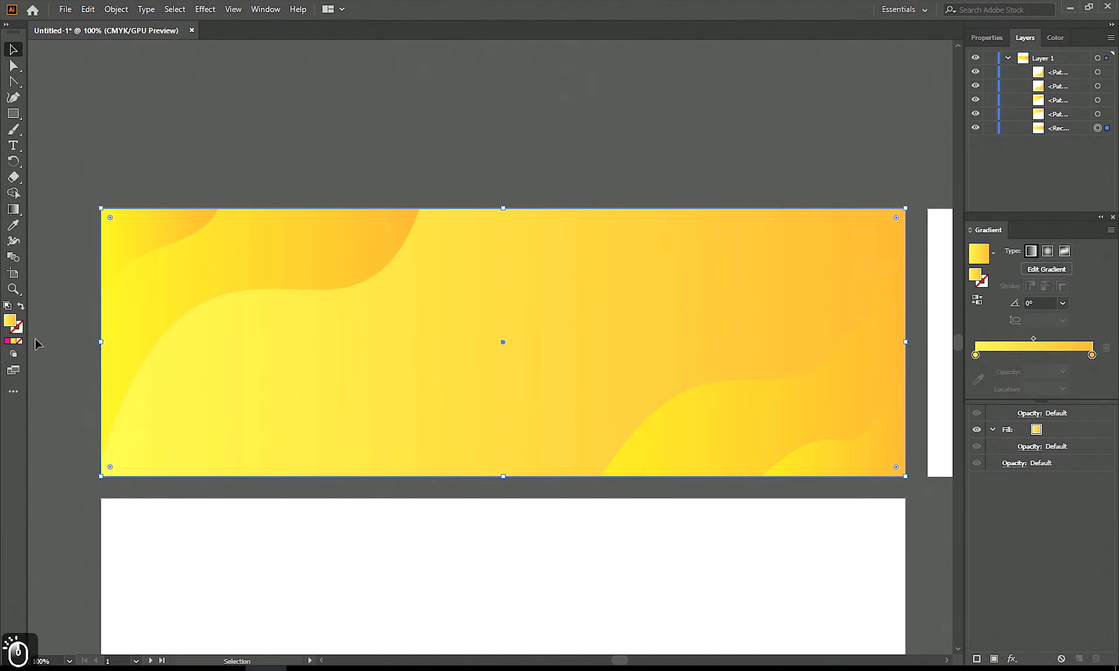
double_click(1091, 355)
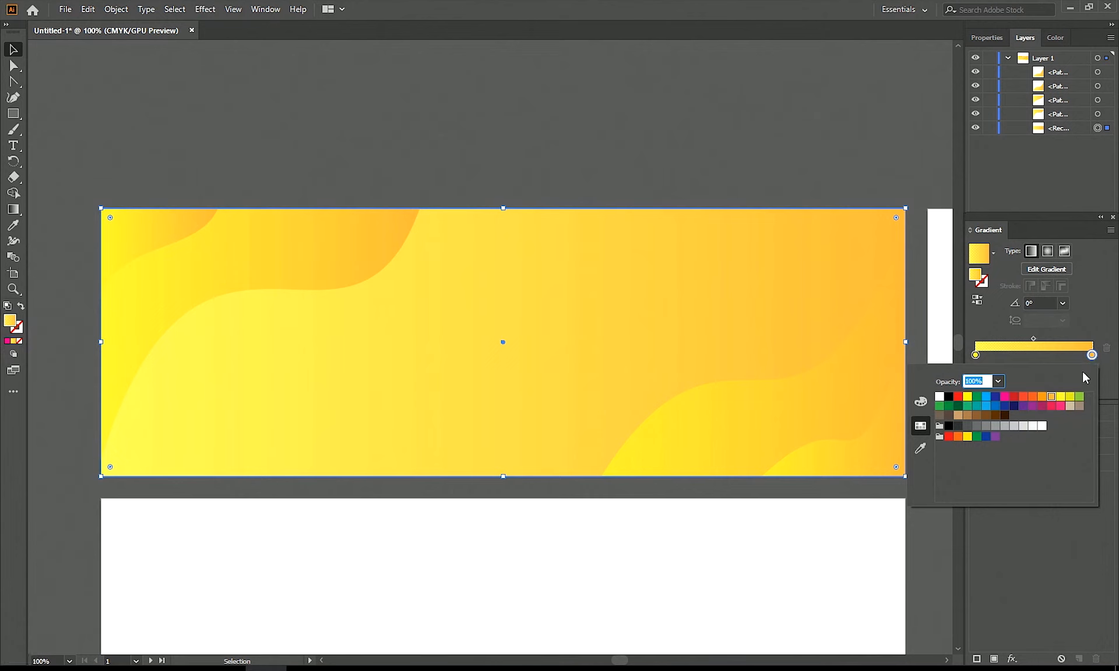
click(1063, 405)
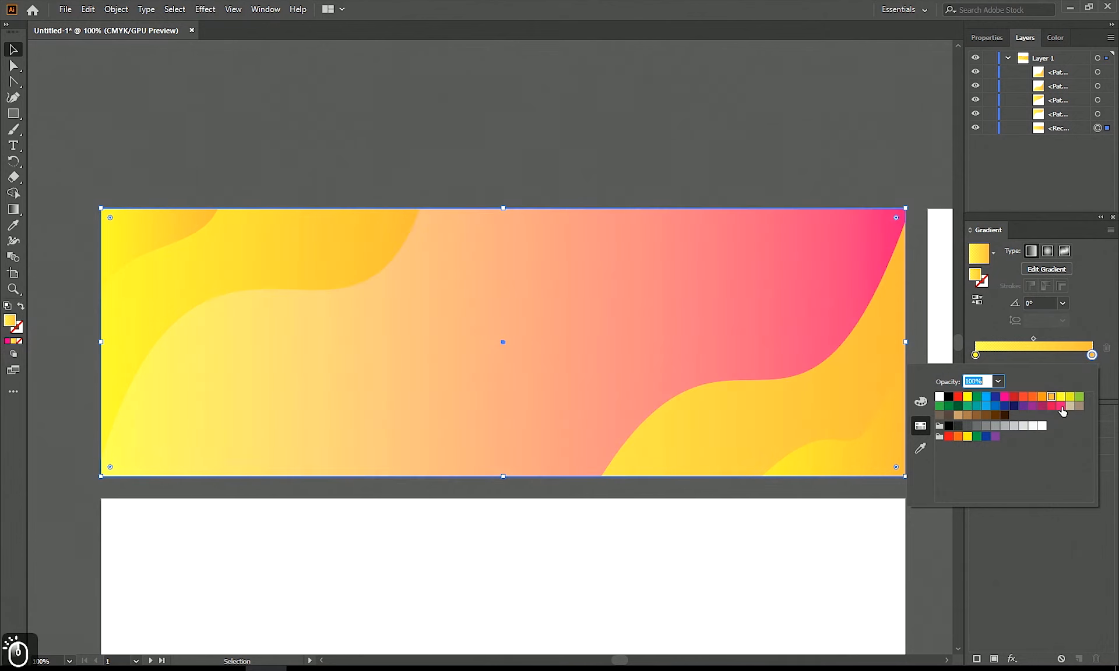
Step: Try violet C=75 M=100 Y=0 K=0 on the background gradient's start stop, settle on blue, and deselect the rectangle
double_click(975, 355)
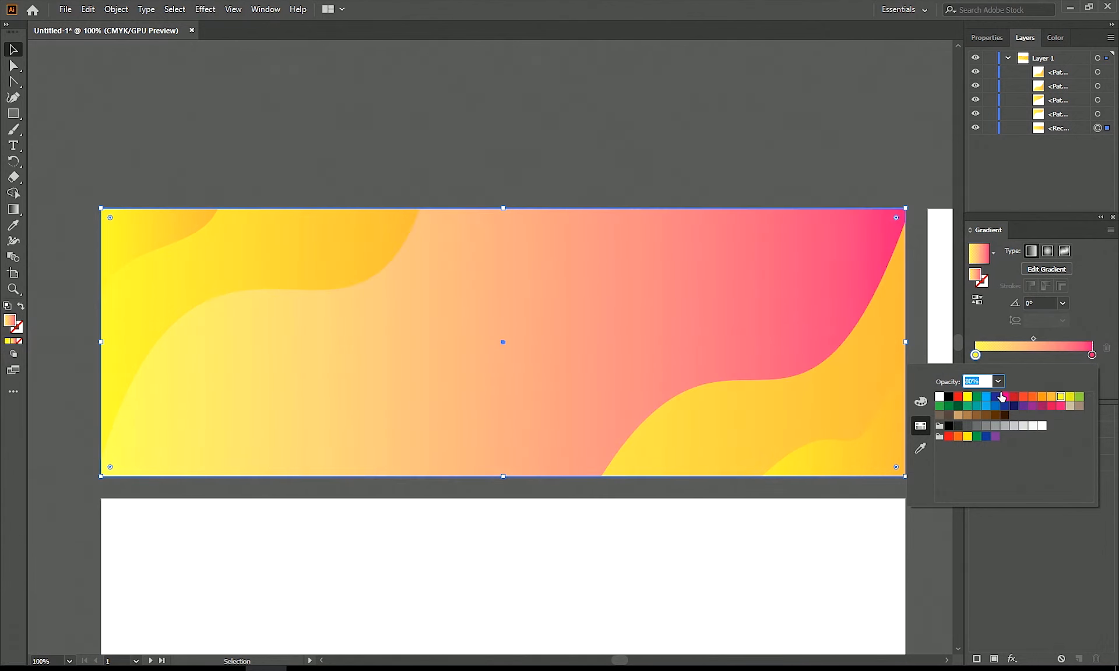
click(1022, 406)
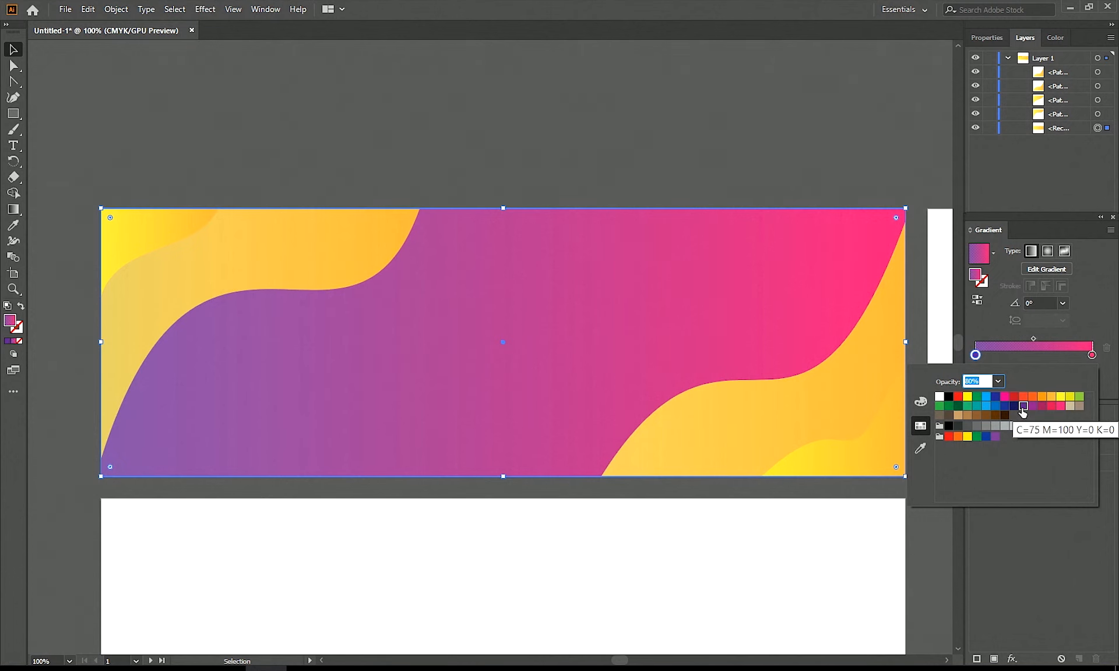
click(1023, 407)
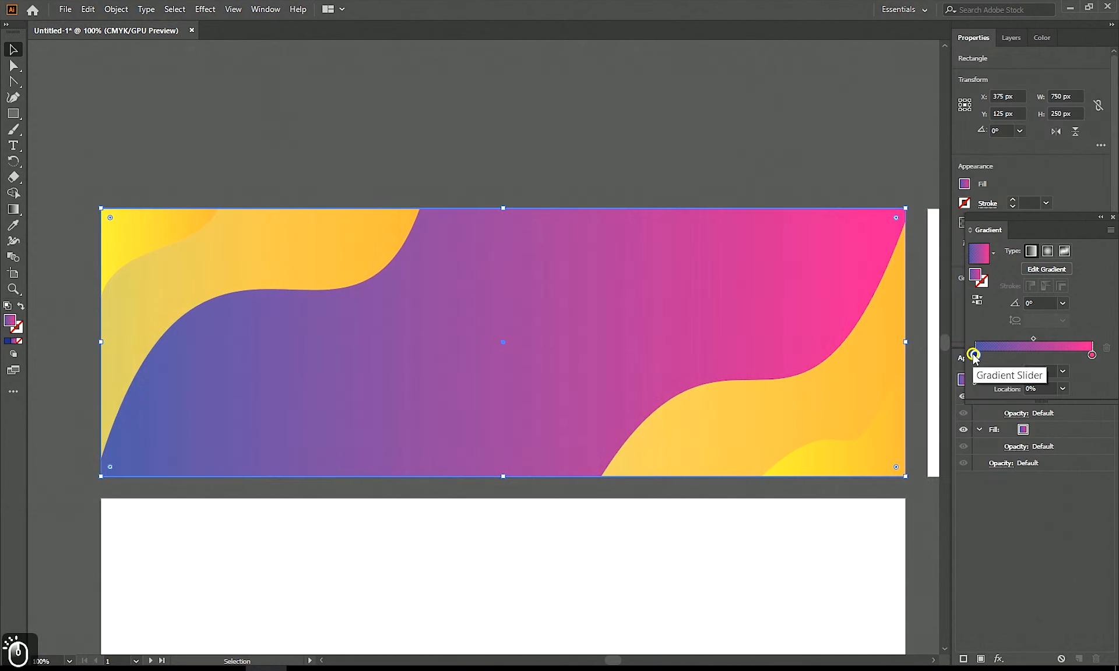
click(510, 144)
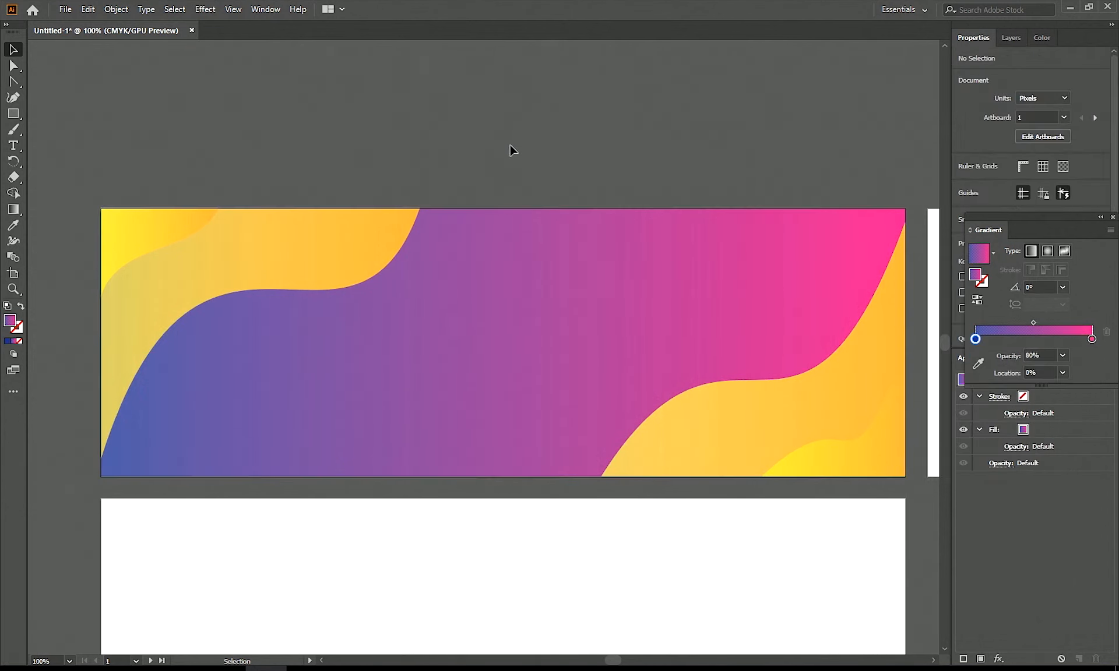
Step: Set the start stop of the large lower-right wave's gradient to pink, C=0 M=95 Y=20 K=0
click(818, 403)
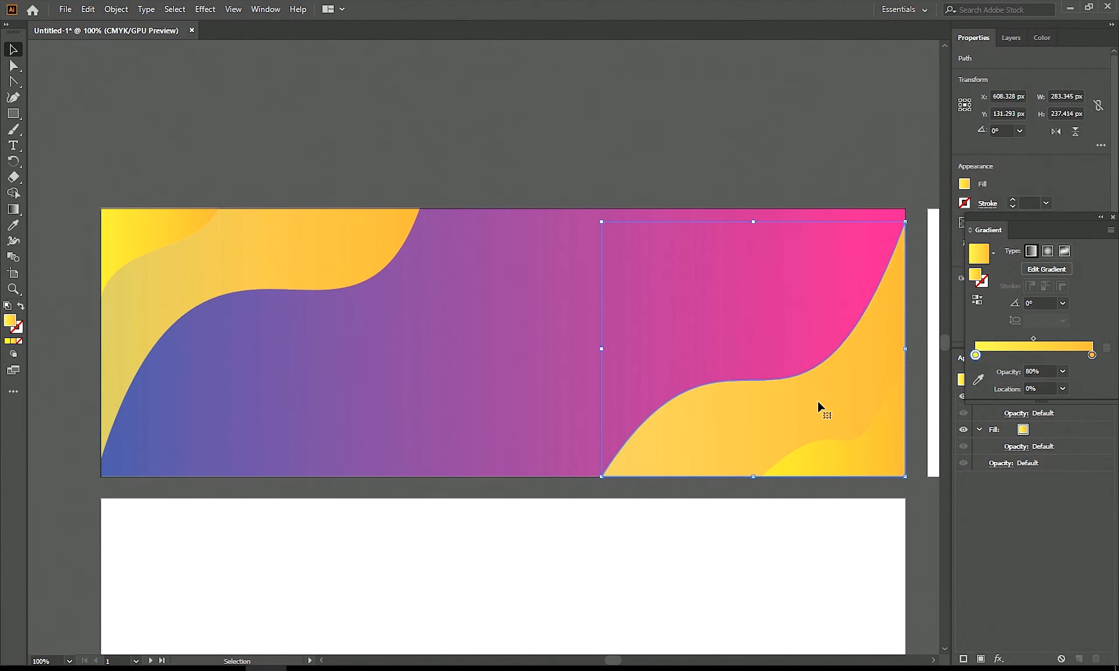
double_click(974, 356)
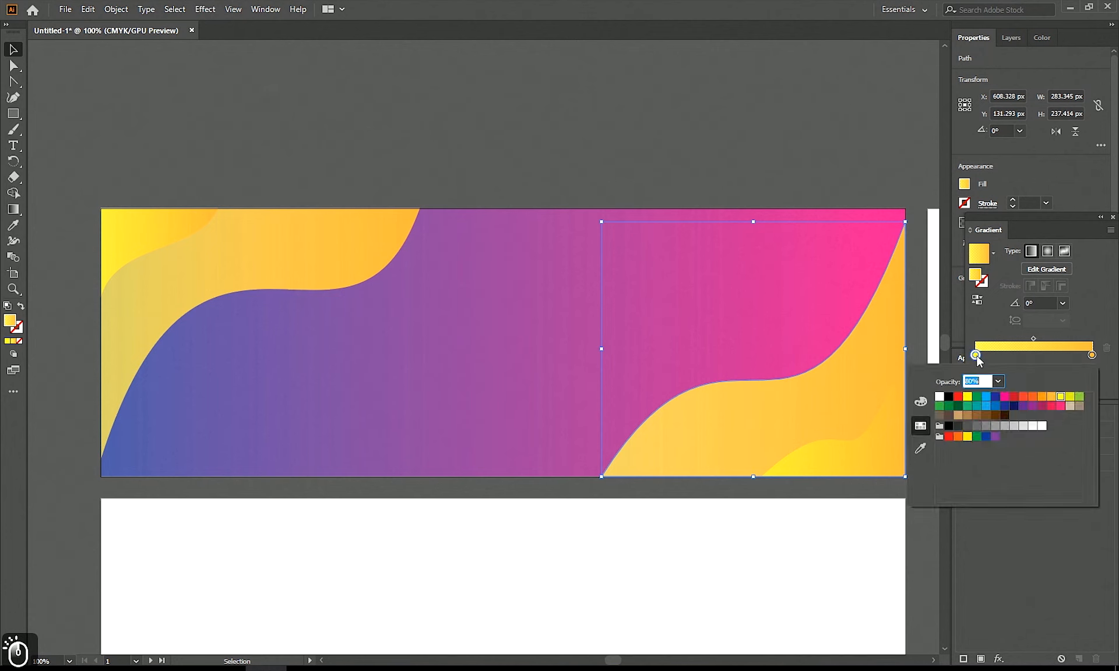
click(1057, 407)
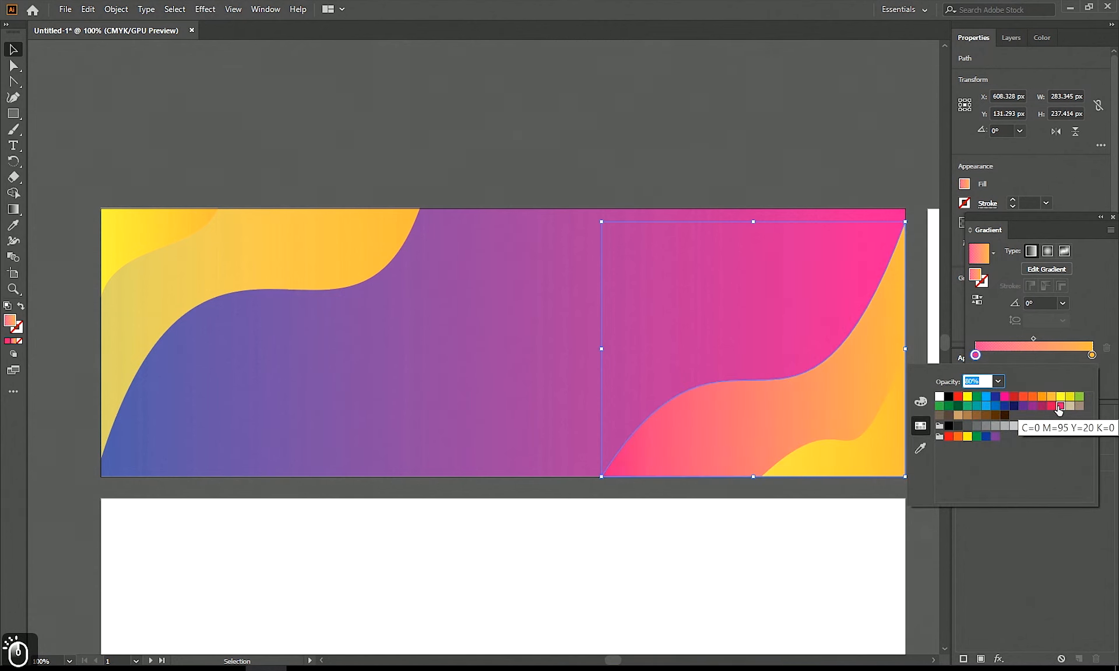
click(1052, 407)
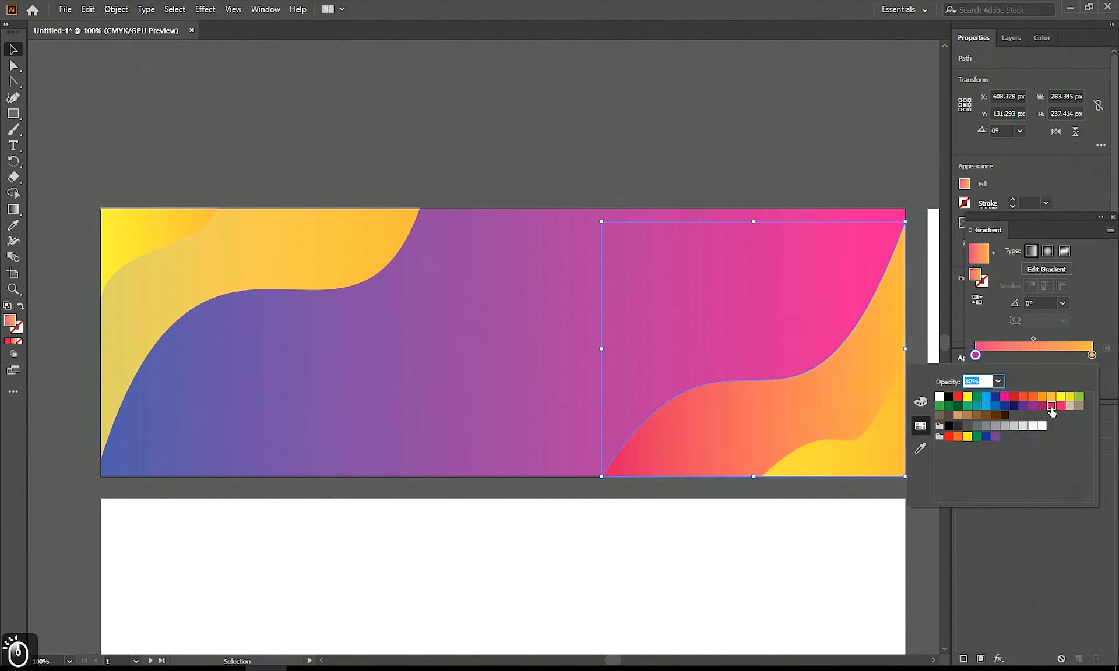
click(1057, 406)
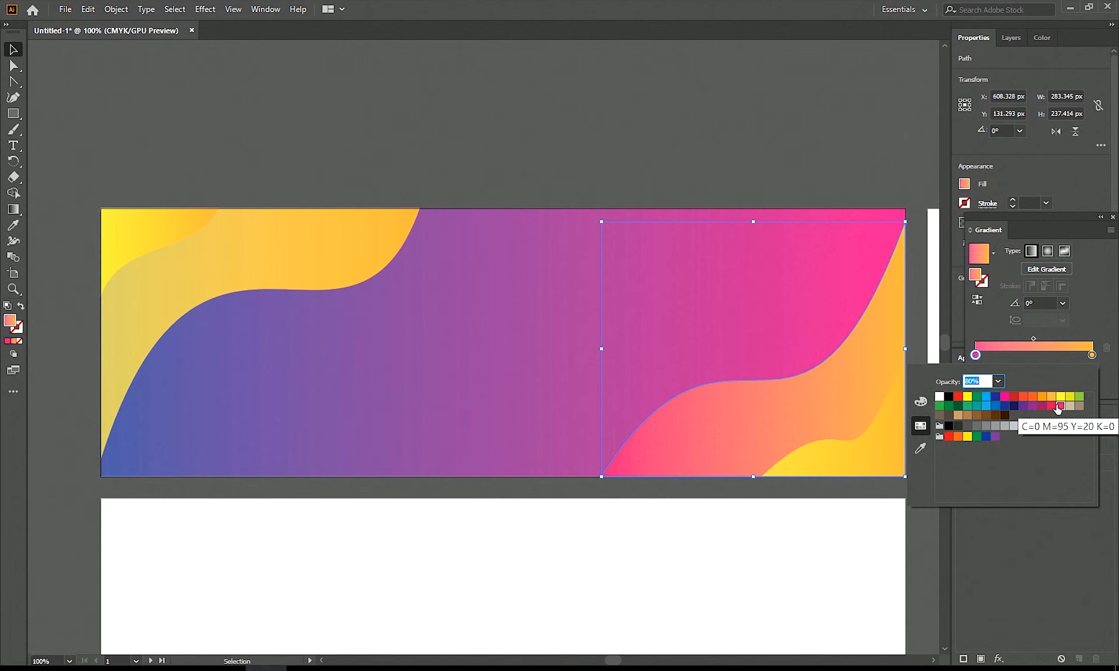
Step: Shift the large lower-right wave's gradient midpoint to 59.5% and set the start stop of the small lower-right wave's gradient to orange
click(1032, 338)
drag(1033, 339, 1044, 340)
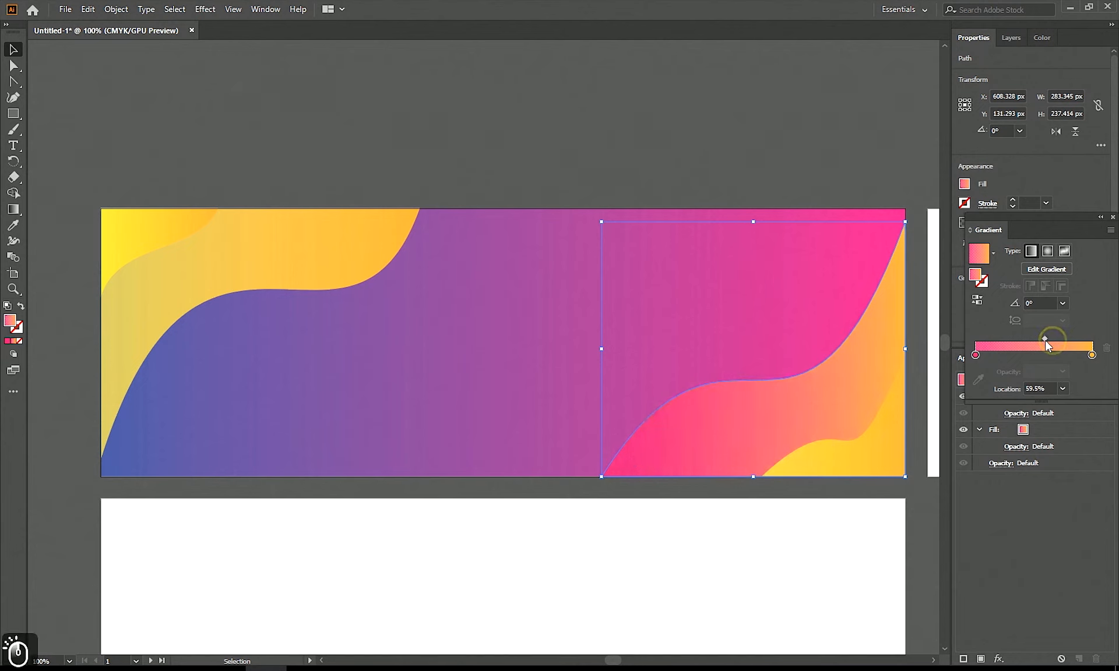
click(876, 451)
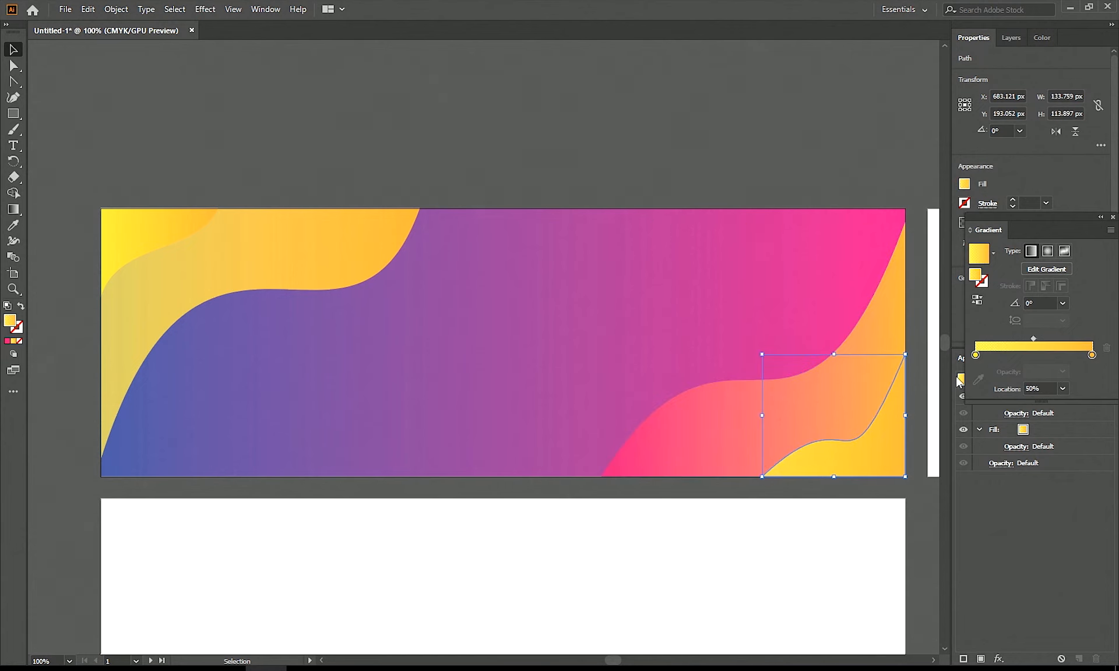
double_click(977, 356)
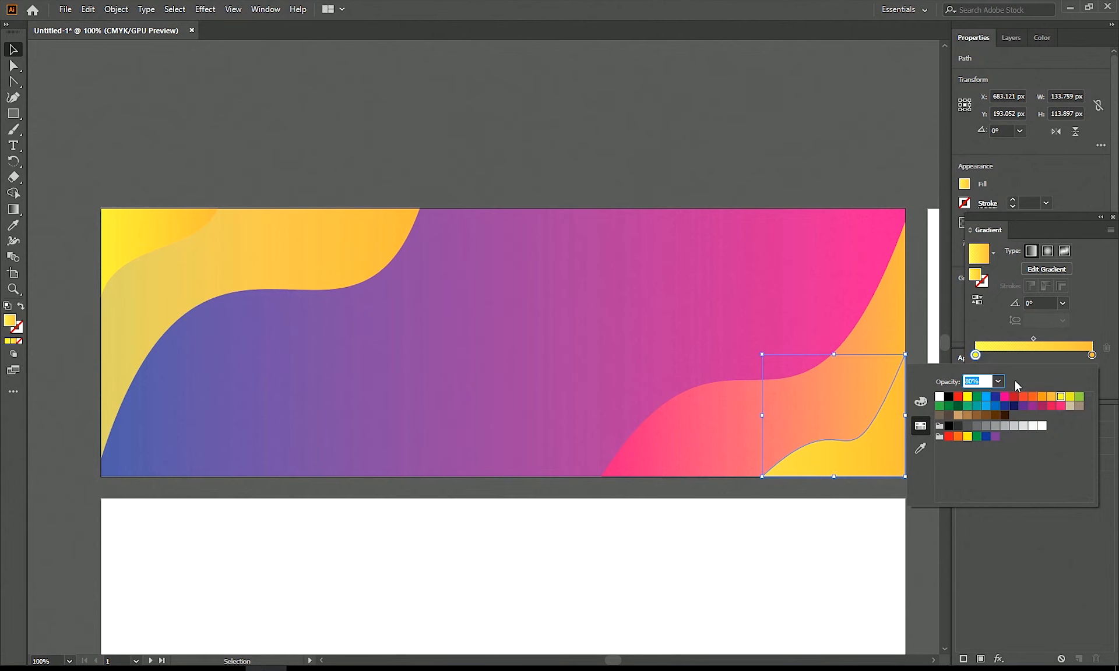
click(1042, 398)
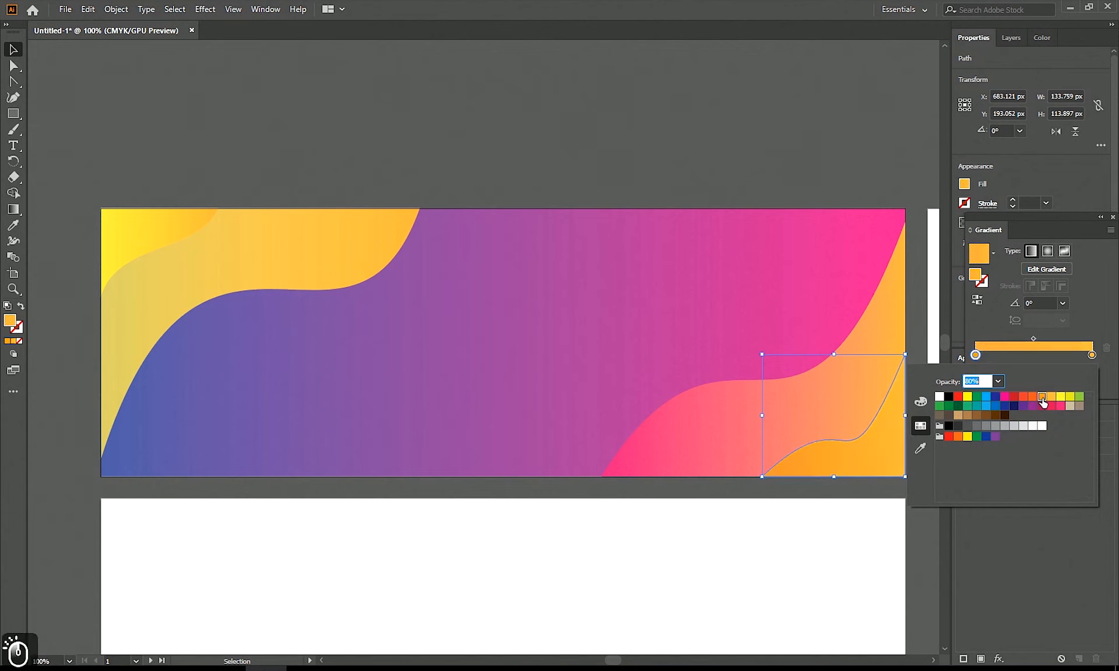
click(1033, 398)
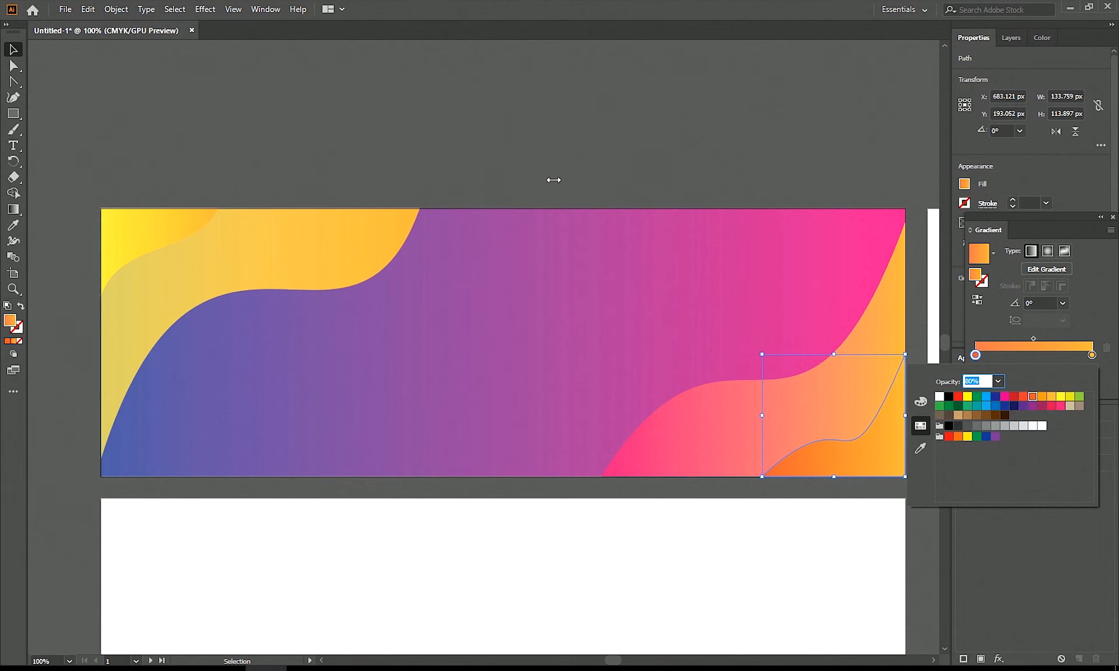
click(554, 181)
Step: Recolor the large upper-left wave's gradient with pink C=0 M=95 Y=20 K=0 at the start and violet at the end, and deselect it
click(357, 252)
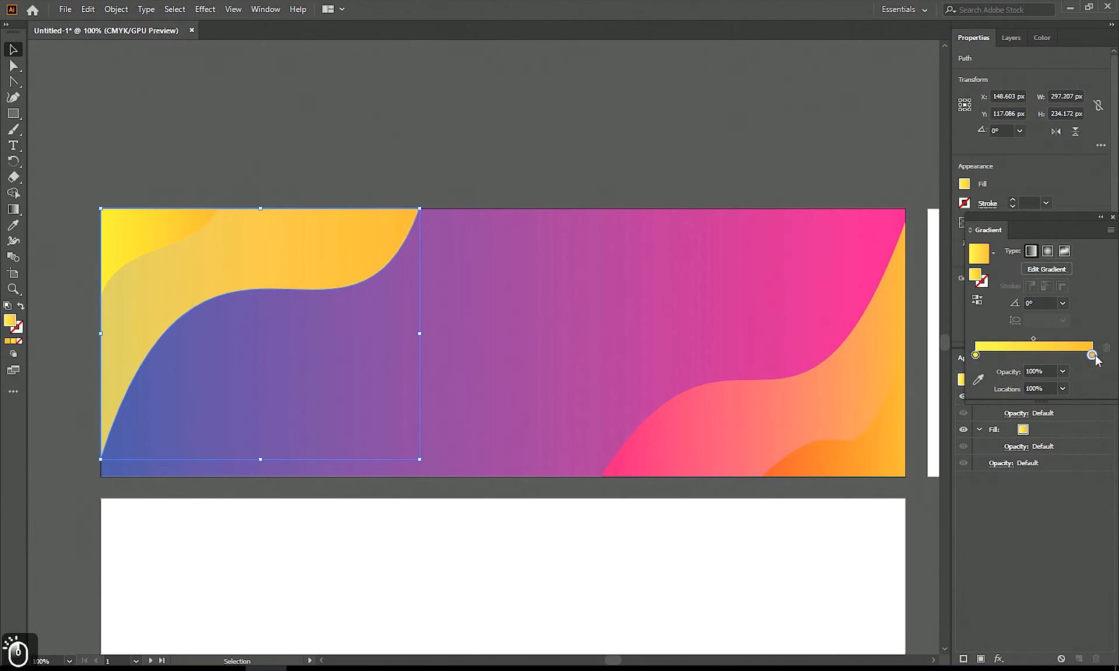
double_click(1091, 355)
click(1033, 407)
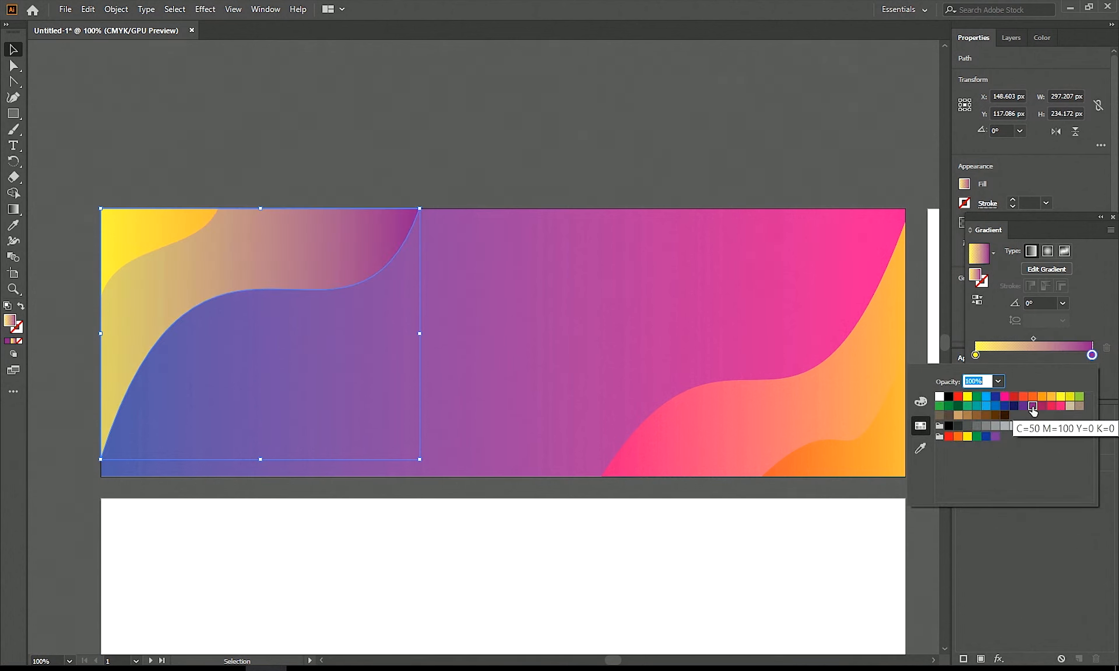
click(1023, 406)
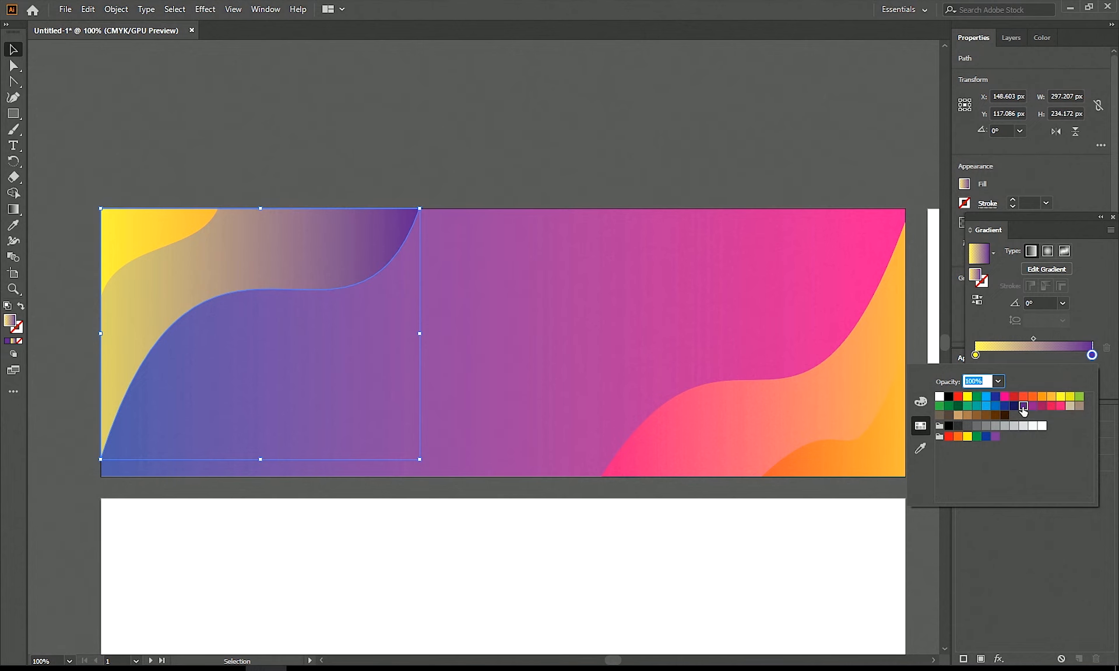
click(976, 354)
double_click(976, 354)
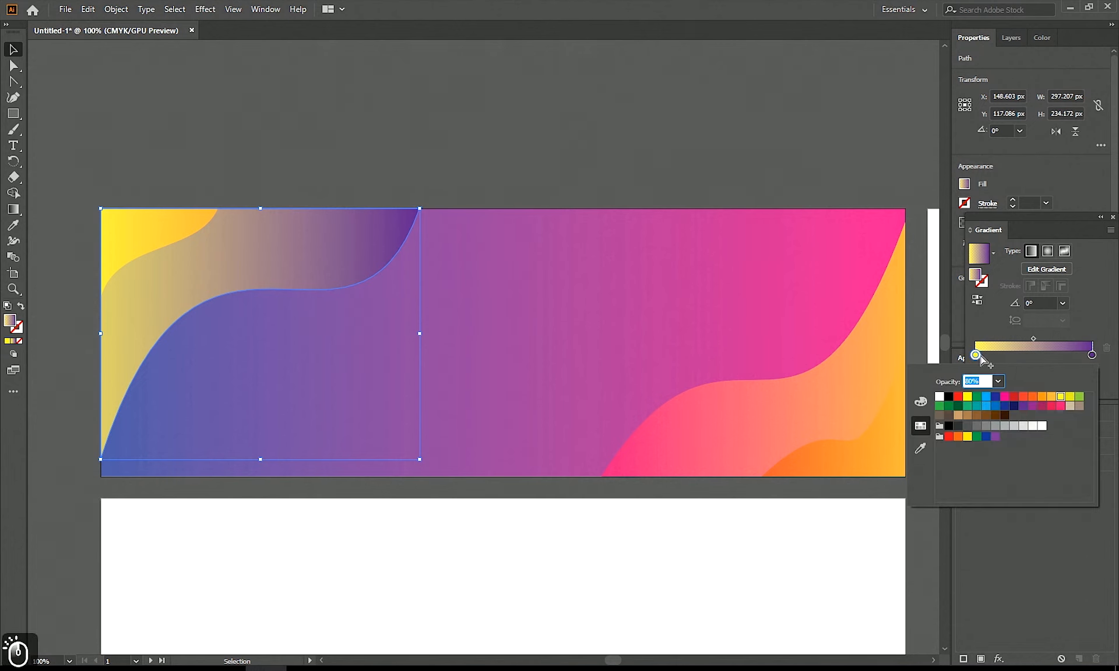
click(1060, 406)
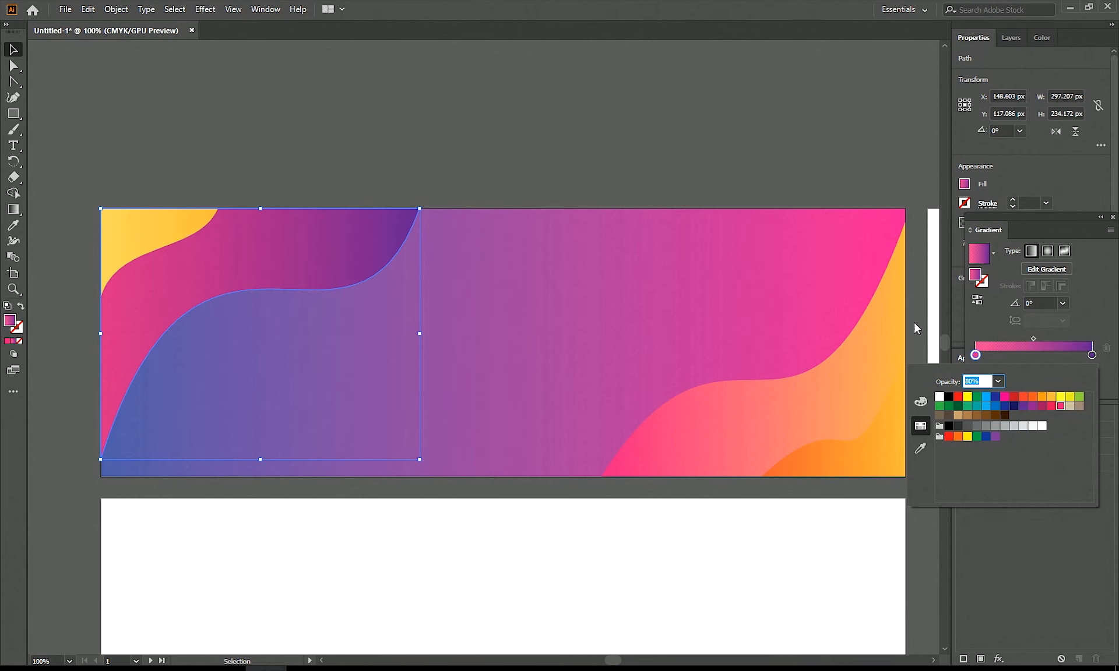
click(242, 154)
click(243, 154)
Step: Recolor the small upper-left wave's gradient from pink C=0 M=95 Y=20 K=0 at the start to dark magenta at the end
click(156, 229)
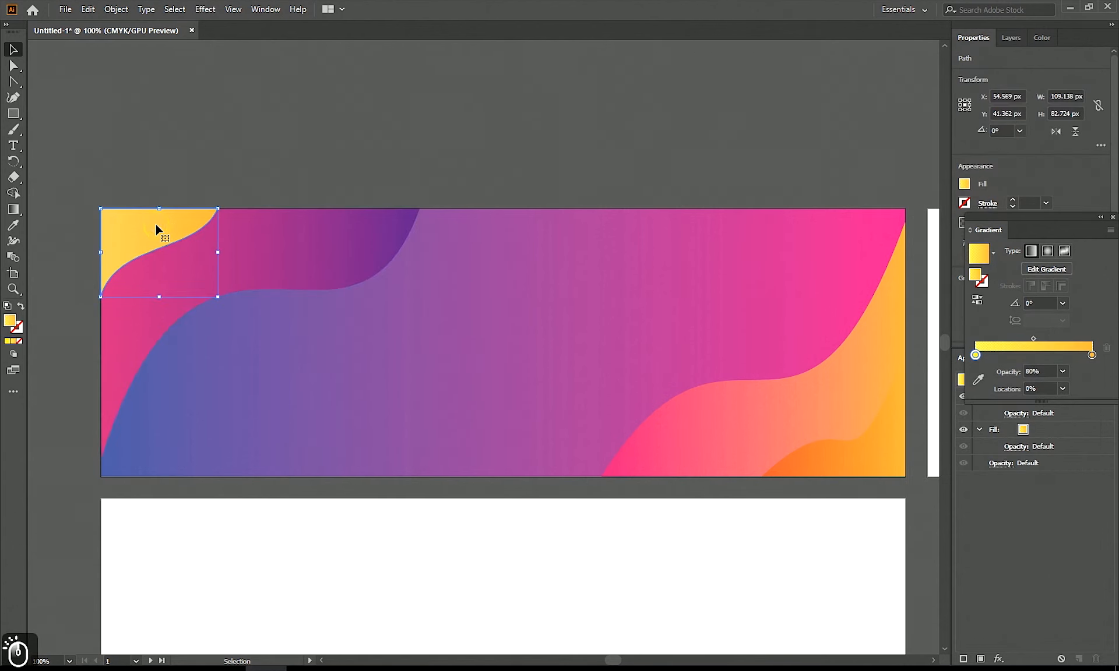
double_click(1091, 355)
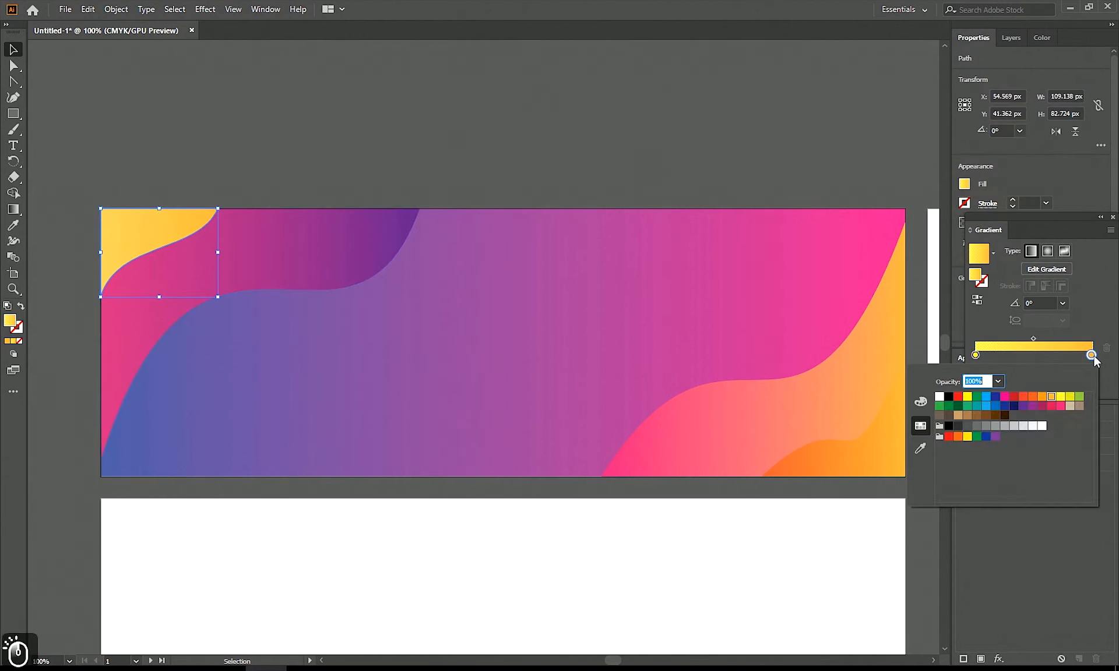
click(1025, 405)
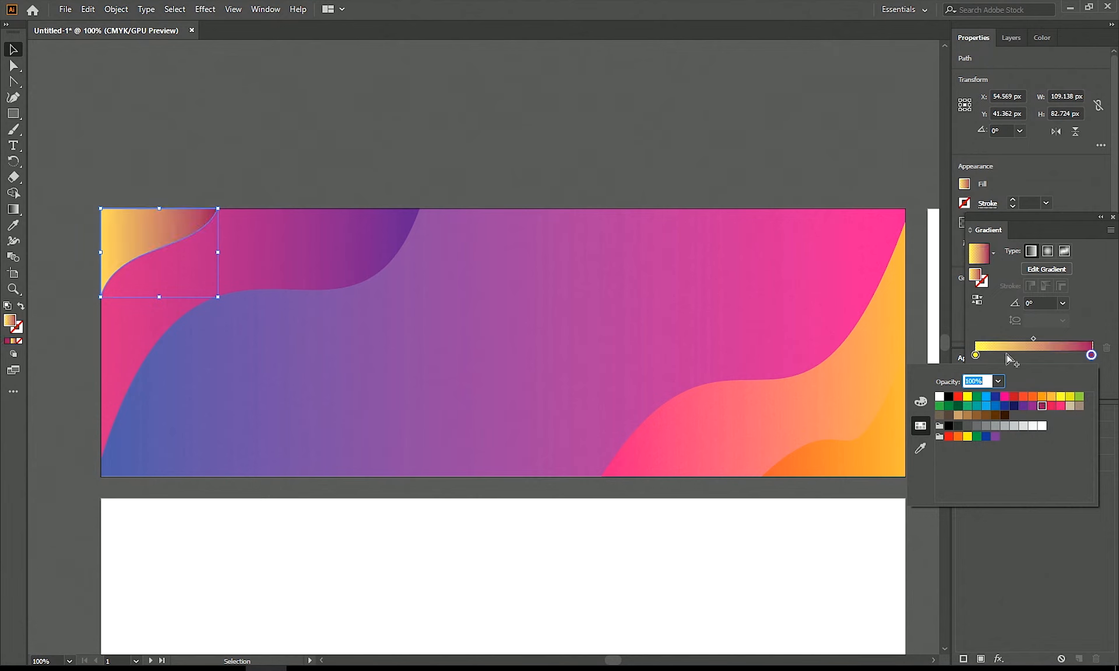
click(975, 355)
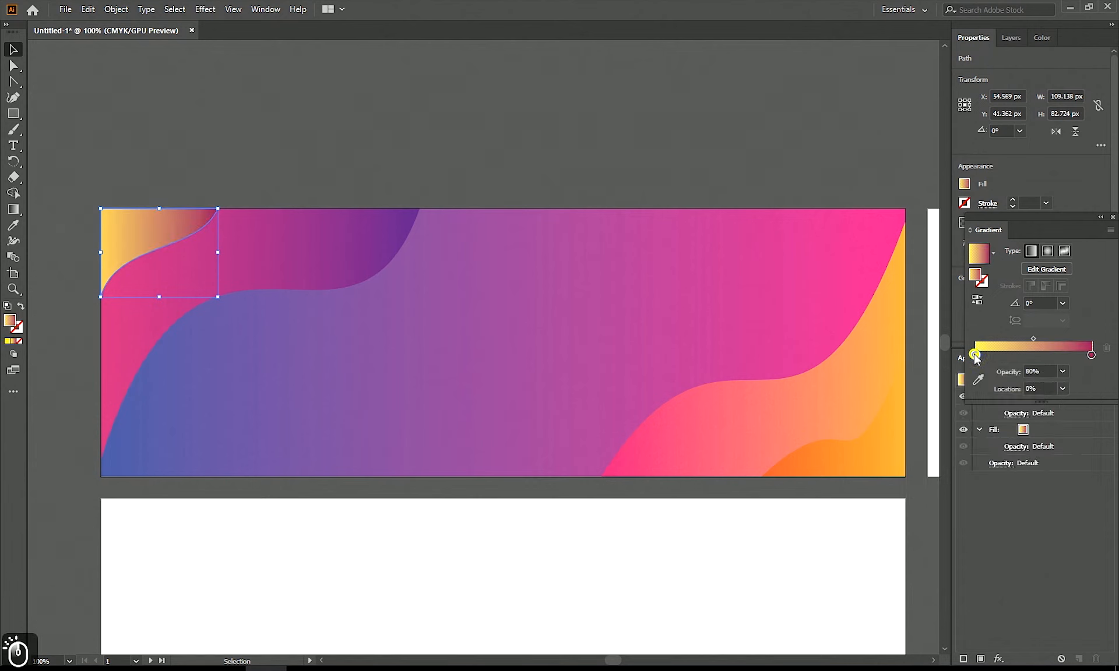
double_click(975, 355)
click(1060, 406)
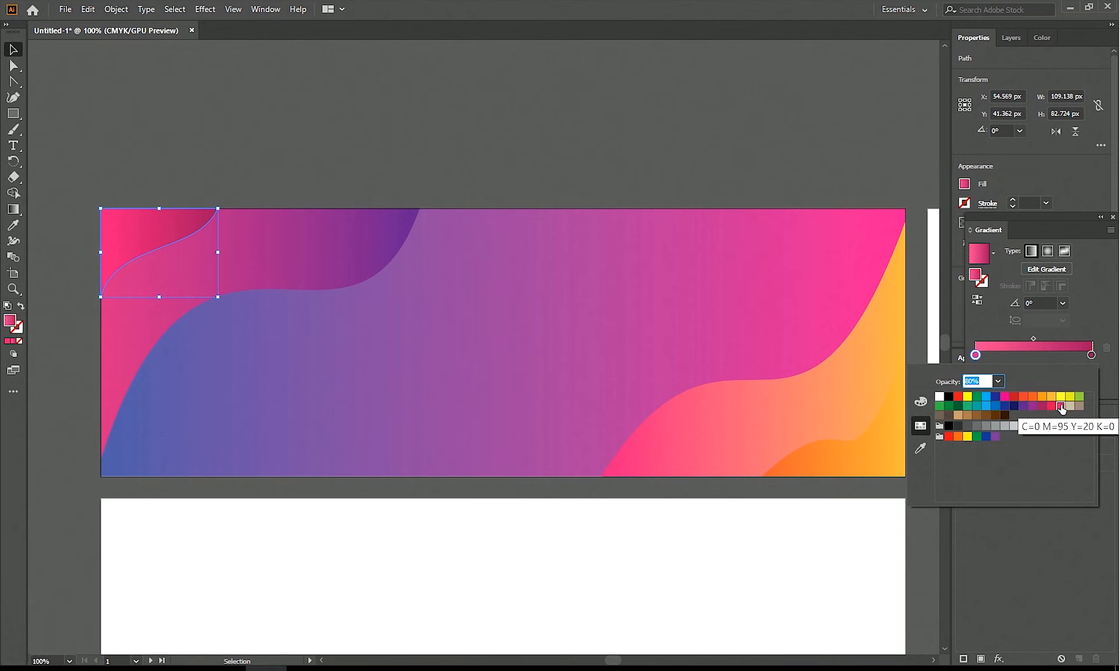
Step: Redraw the small upper-left wave's gradient diagonally from its upper right to lower left at about -154.8°, and finish gradient editing
click(1053, 269)
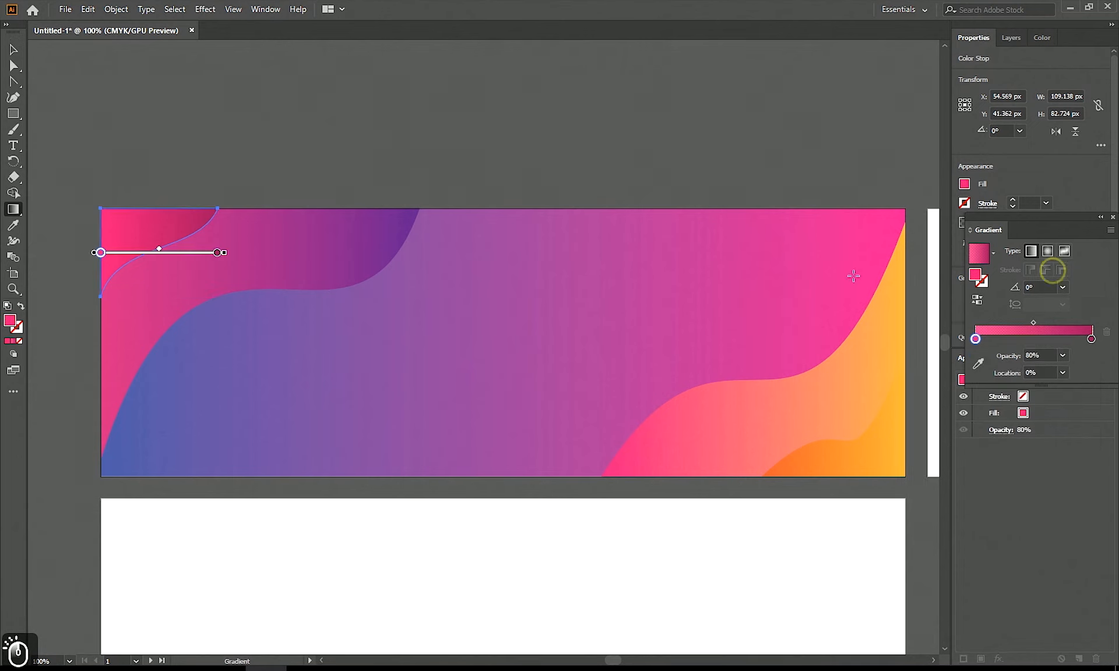
mouse_move(109, 230)
mouse_down()
mouse_move(187, 223)
mouse_move(110, 234)
mouse_move(114, 247)
mouse_up()
mouse_move(234, 197)
mouse_down()
mouse_move(142, 227)
mouse_move(123, 249)
mouse_up()
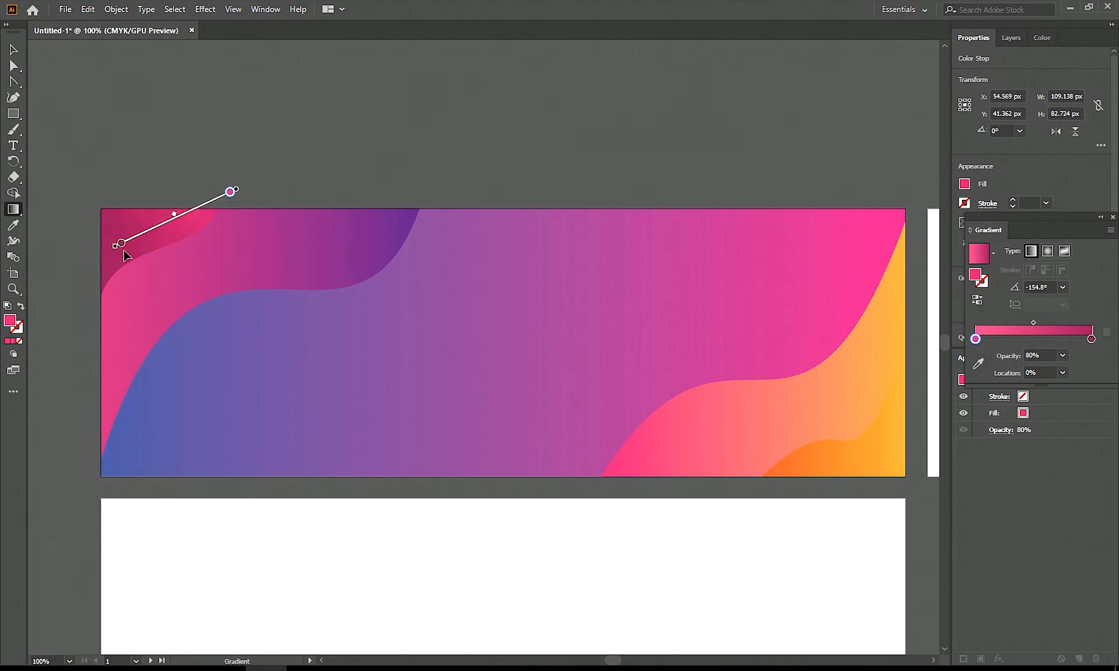
click(14, 51)
click(529, 154)
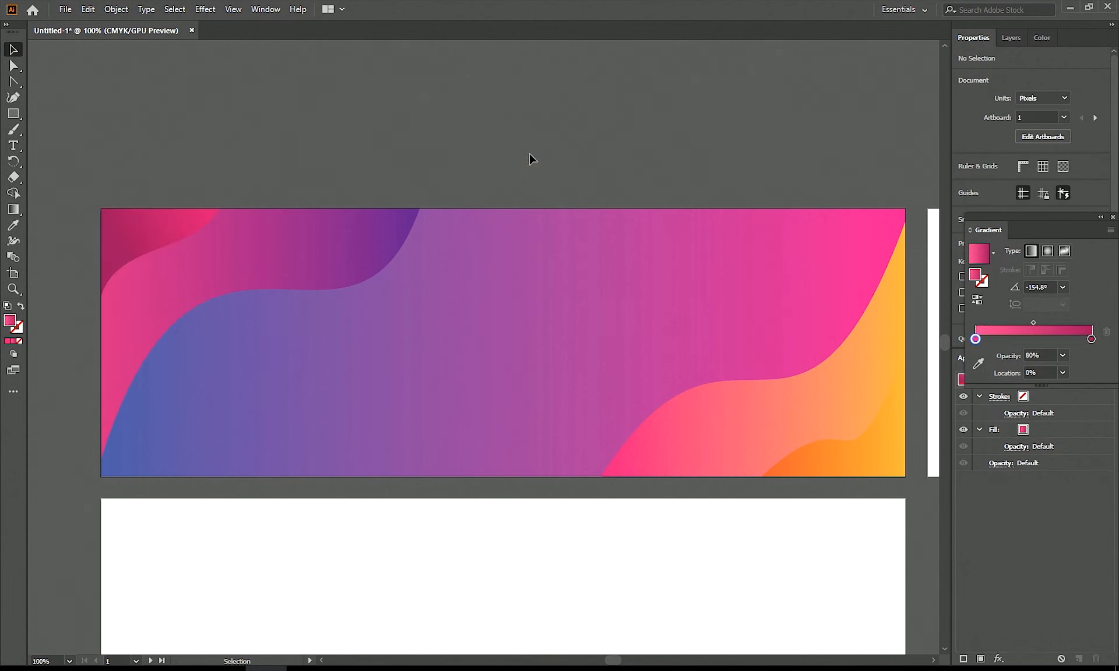
click(1105, 220)
Step: Lower the opacity of the large lower-right wave to 58%
click(823, 396)
click(1046, 222)
drag(1046, 239, 1022, 239)
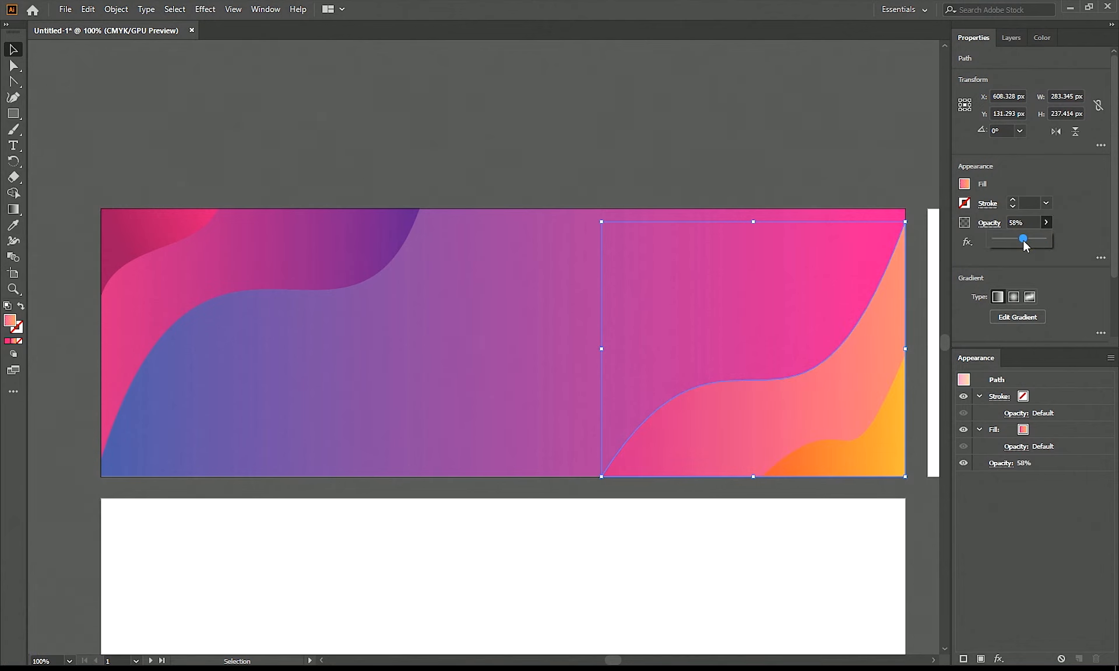
click(824, 184)
Step: Lower the opacity of the small lower-right wave to 68% and deselect it
click(867, 445)
click(1045, 223)
drag(1046, 239, 1031, 242)
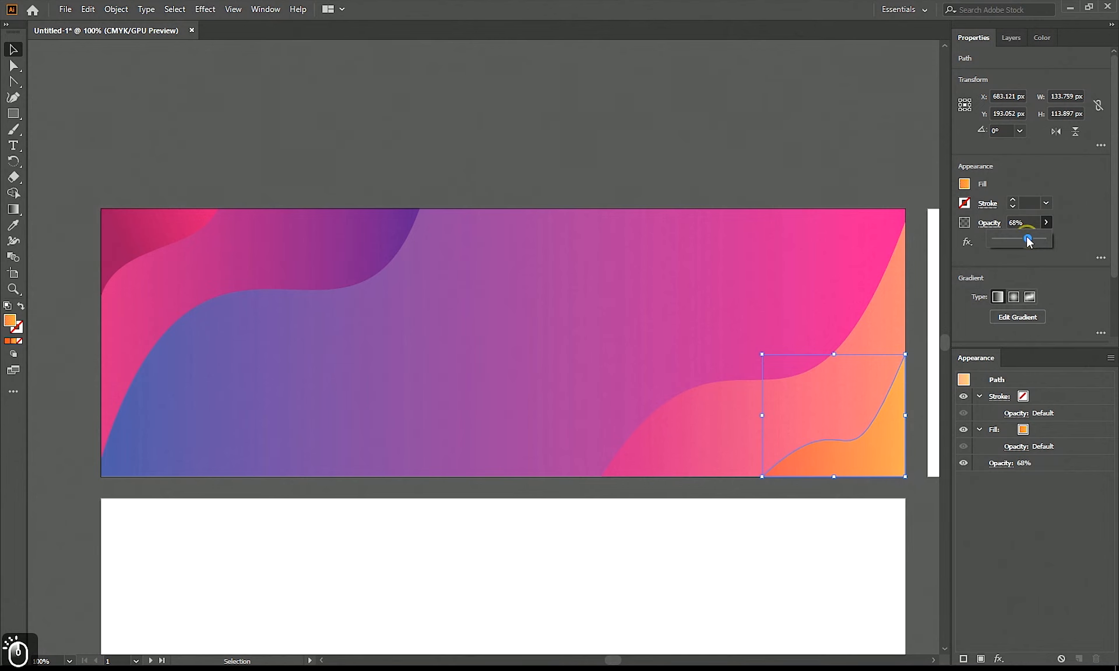
click(669, 154)
click(669, 152)
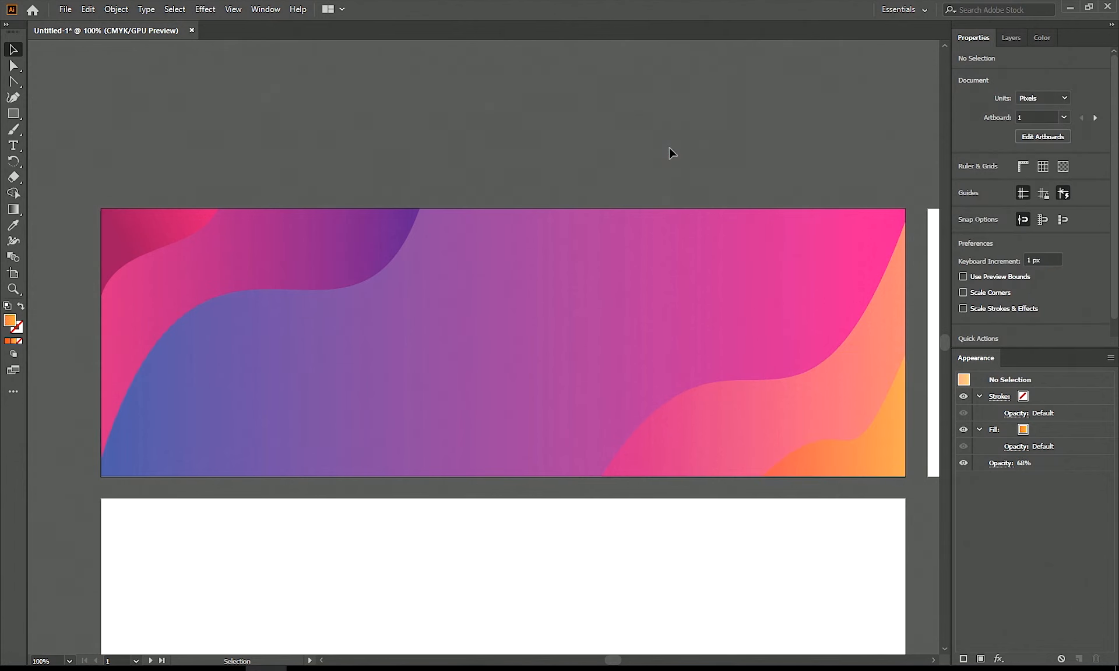
Step: Reduce the opacity of the large upper-left wave to 88% and deselect it
click(298, 262)
click(1046, 222)
mouse_move(1045, 239)
mouse_down()
mouse_move(1024, 240)
mouse_move(1038, 241)
mouse_up()
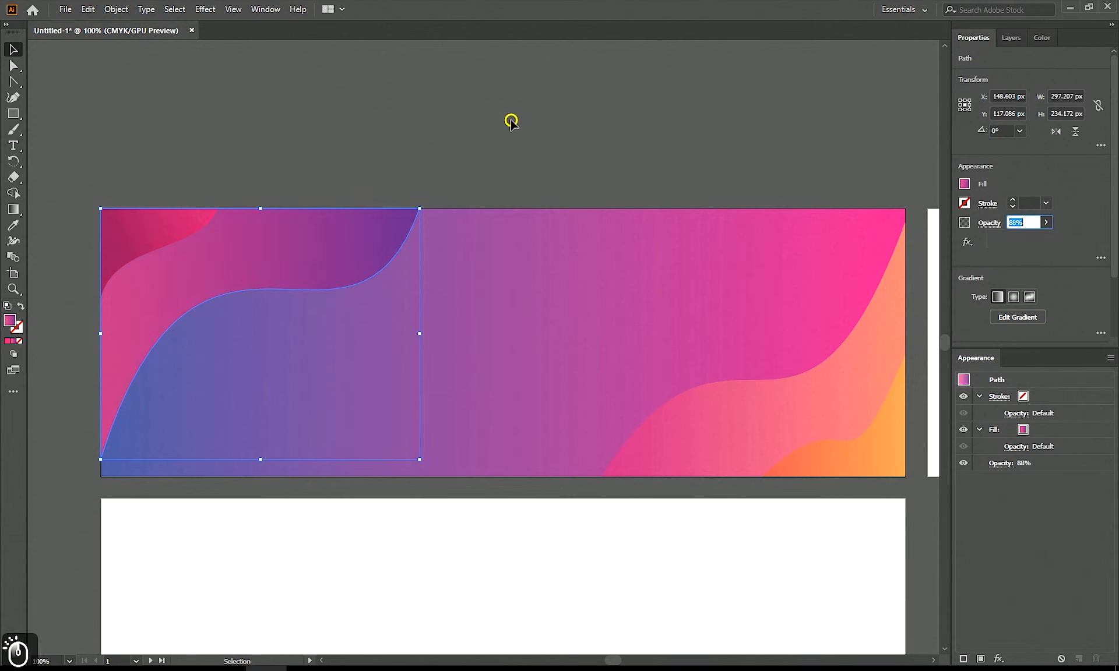
click(509, 118)
Step: Reduce the opacity of the small upper-left wave to 68% and deselect it
click(110, 229)
click(1046, 222)
drag(1046, 238, 1026, 240)
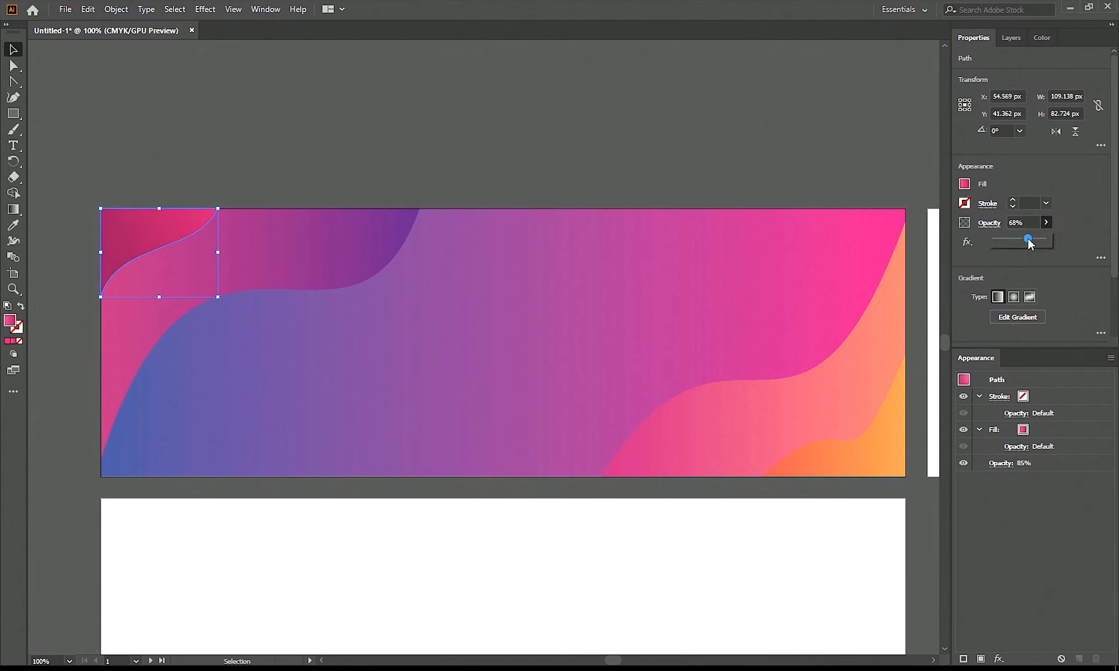
click(450, 105)
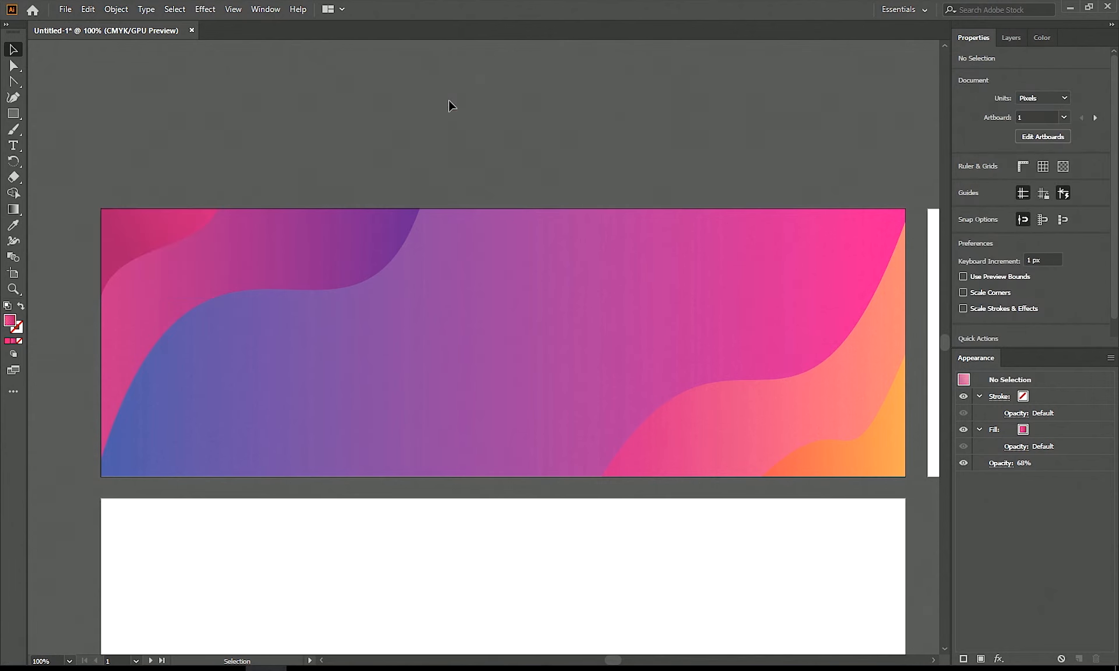
click(318, 239)
click(511, 256)
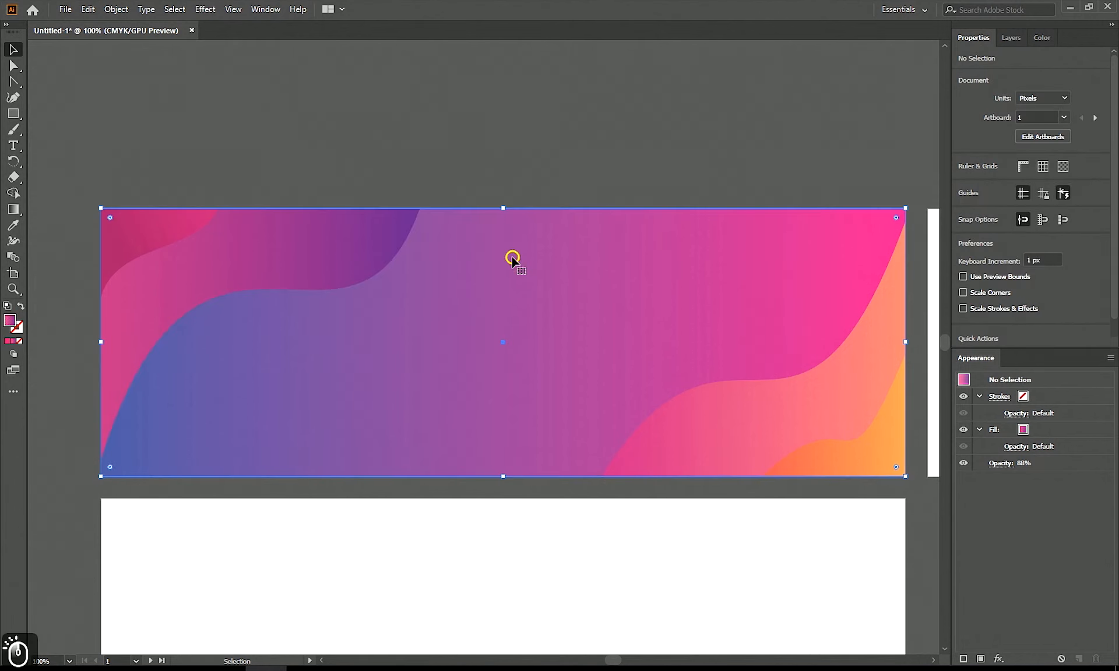
click(510, 153)
Step: Add separate text objects reading "Special Offer", "Up To" and "50", stacked in the banner's upper middle
click(12, 148)
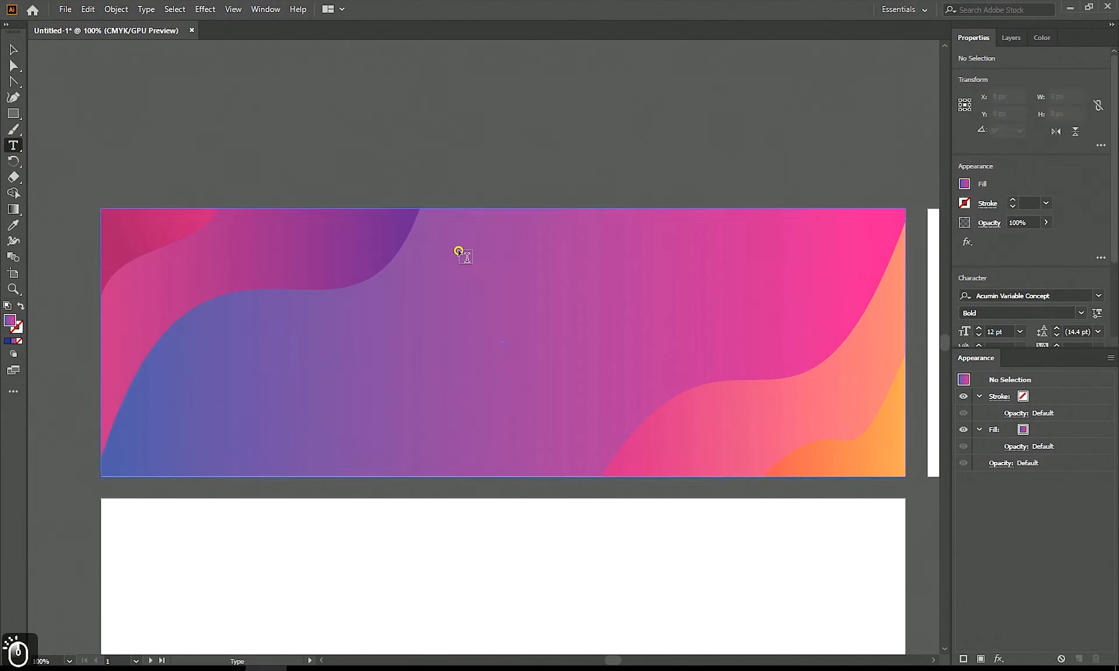
click(461, 246)
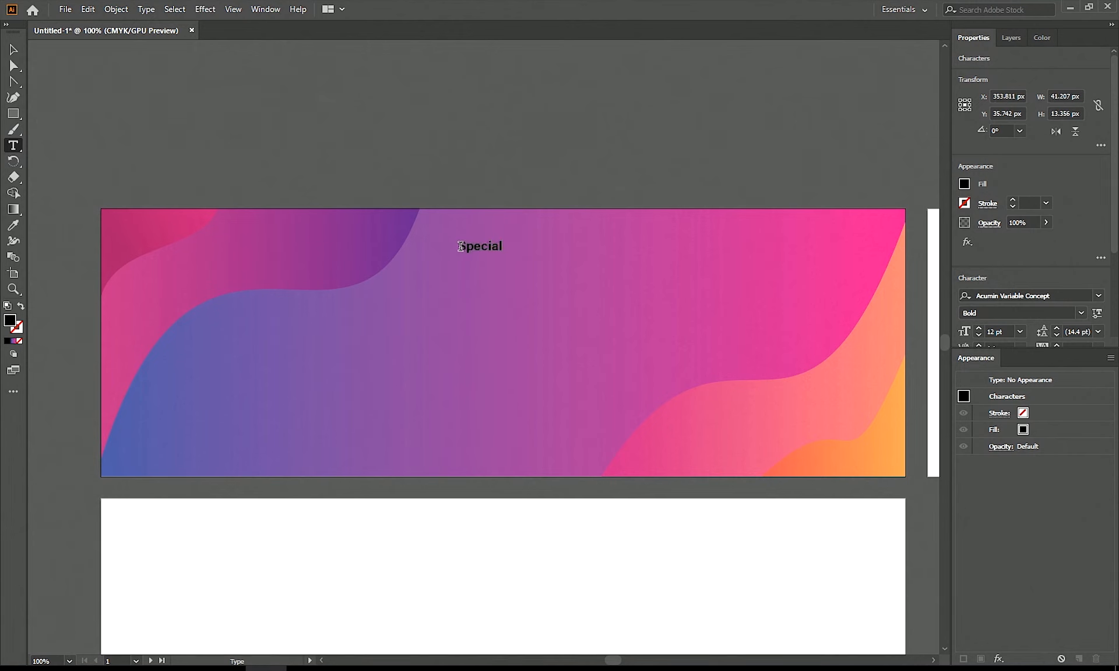
click(464, 271)
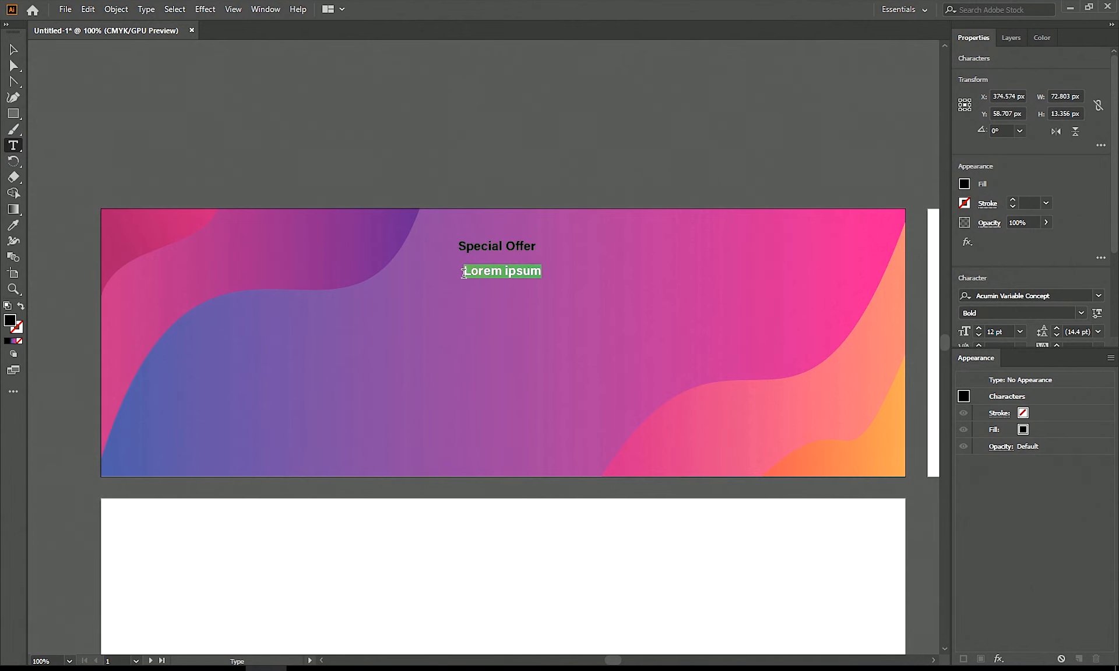
click(461, 292)
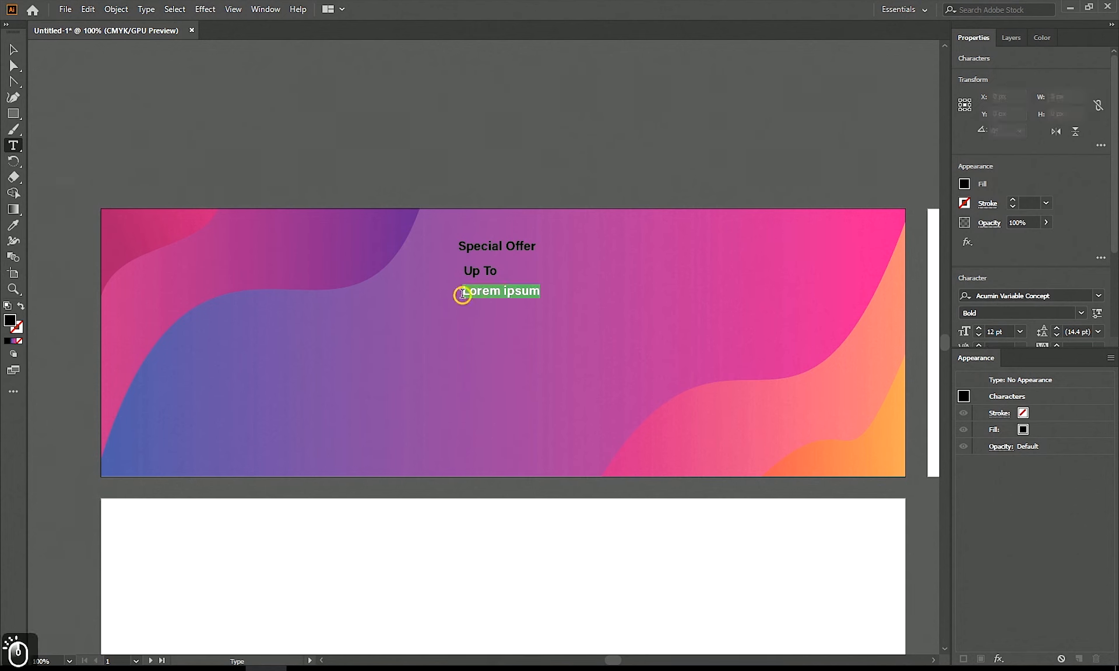
text(50)
Step: Add separate text objects reading "%" and "Off" beside the "50", and "Shop Now" in the banner's lower middle
click(510, 285)
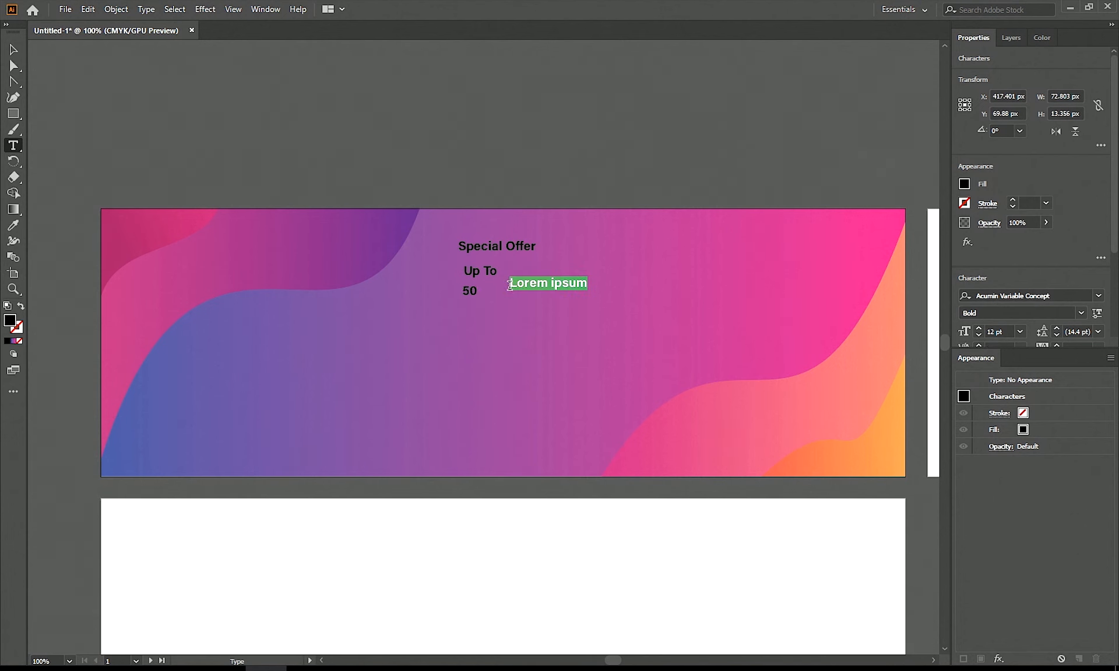
click(508, 313)
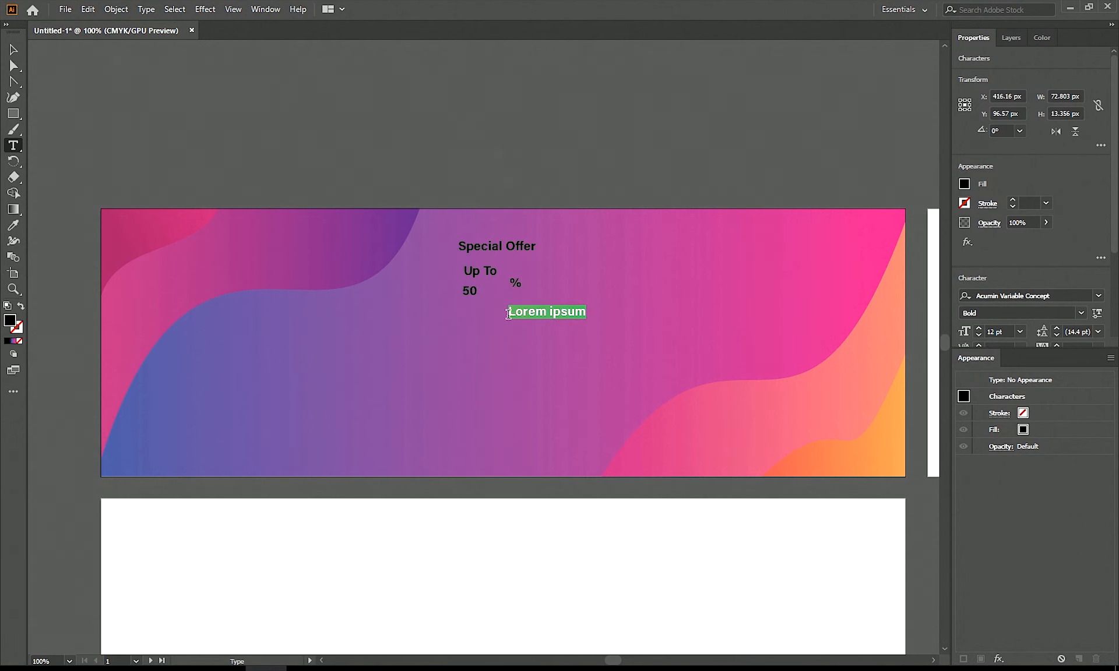
click(460, 404)
text(Shop Now)
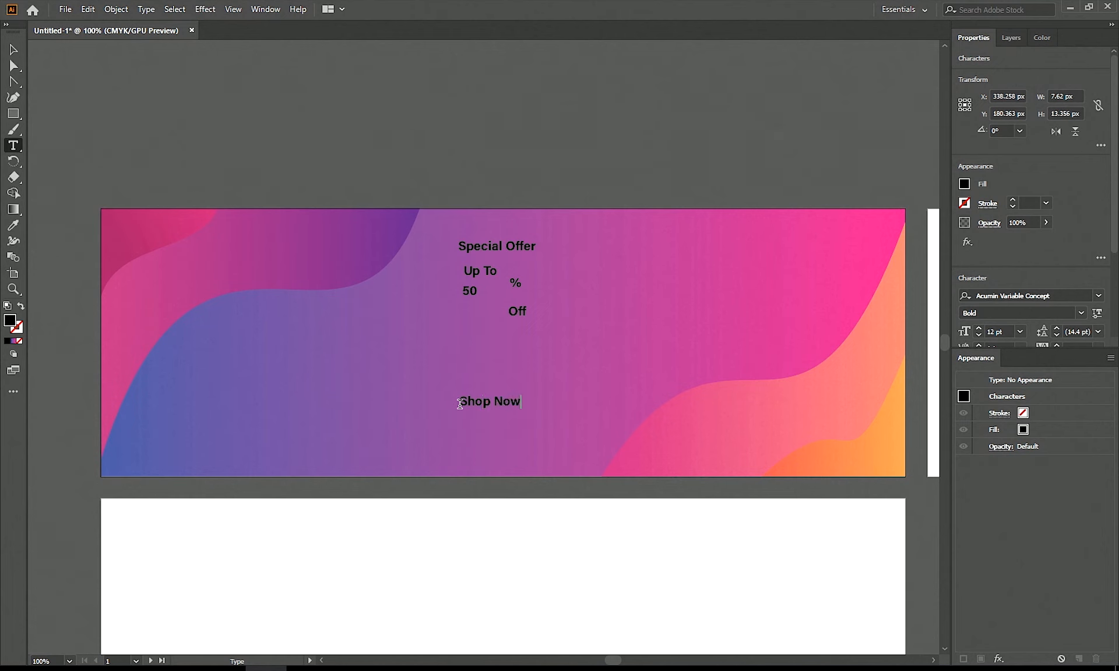
key(Escape)
Step: Select all six text objects together, change their fill to white, and deselect them
click(497, 245)
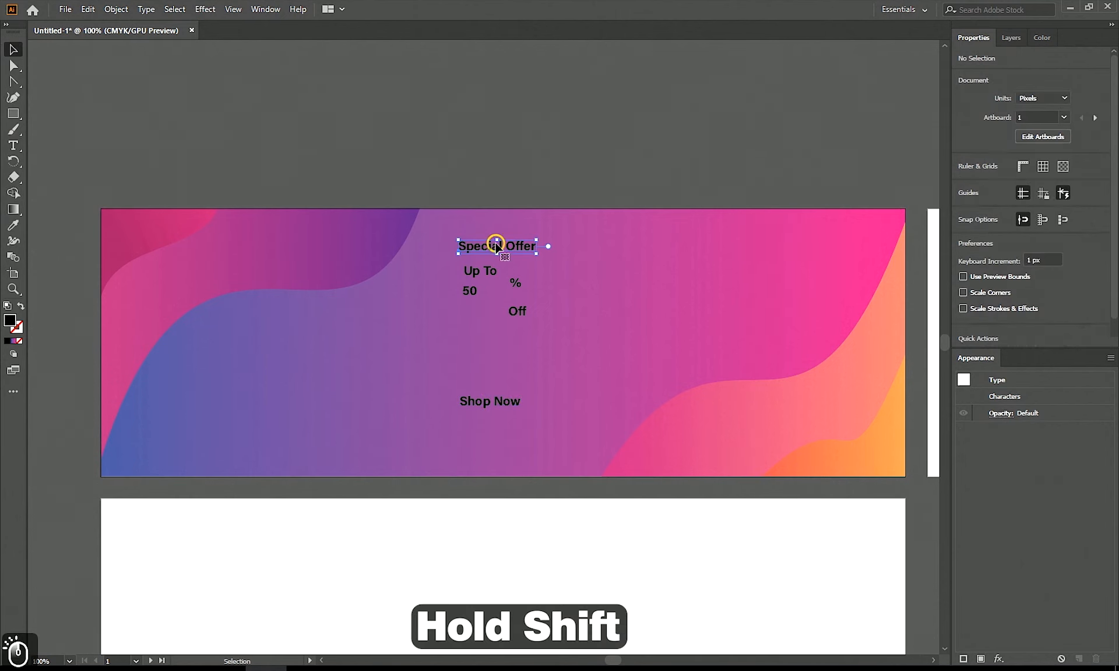
shift+click(487, 277)
shift+click(468, 291)
shift+click(516, 282)
shift+click(516, 312)
shift+click(492, 402)
click(963, 184)
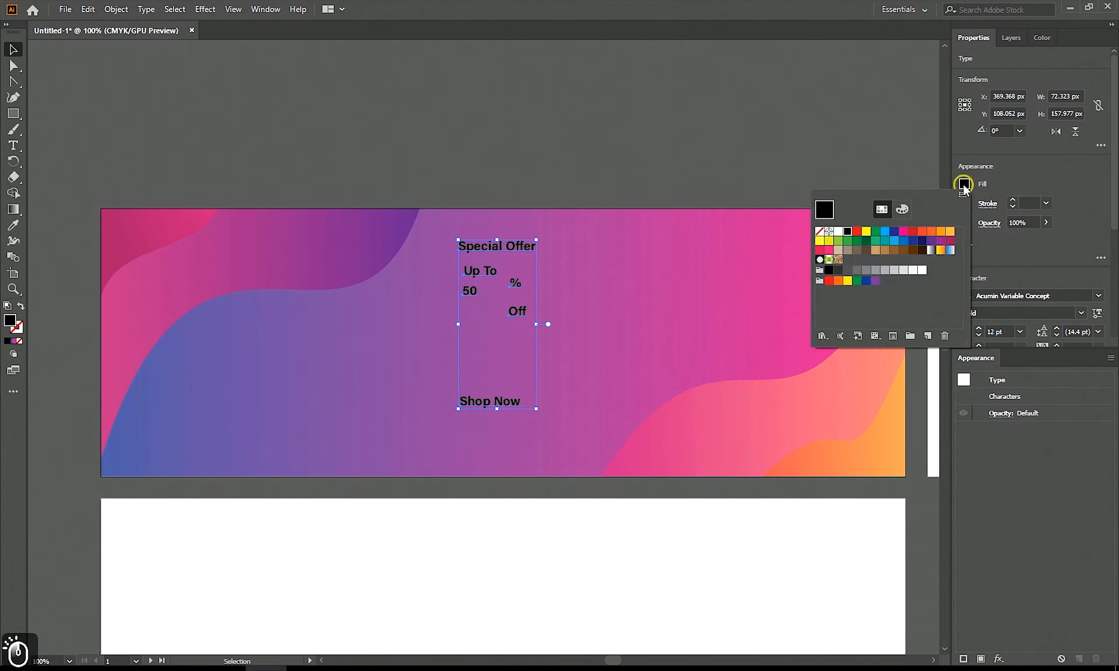
click(836, 232)
click(587, 145)
Step: Enlarge the "Special Offer" and "Up To" texts in the banner's upper middle and move the "%" below "Up To"
click(519, 245)
mouse_move(536, 253)
mouse_down()
mouse_move(608, 281)
mouse_move(549, 239)
mouse_up()
click(602, 163)
click(492, 272)
drag(497, 278, 548, 318)
Step: Enlarge the "50" text and place it directly below "Up To", aligned with its left edge
double_click(470, 293)
click(12, 48)
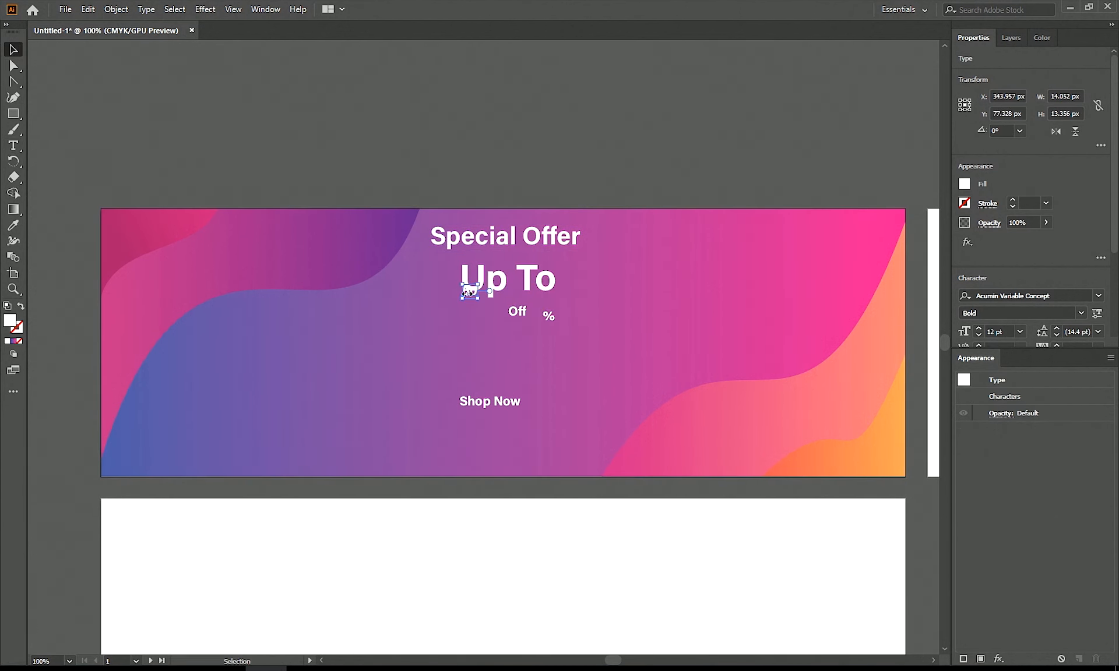
drag(463, 297, 546, 333)
Step: Enlarge the "Off" and "%" texts and stack them to the right of the "50"
click(527, 309)
click(525, 311)
drag(541, 315, 568, 291)
click(580, 182)
Step: Nudge the "%" and "Off" texts left to line up with the right end of "Up To"
click(549, 315)
key(shift+Left)
key(Left)
key(Left)
key(Left)
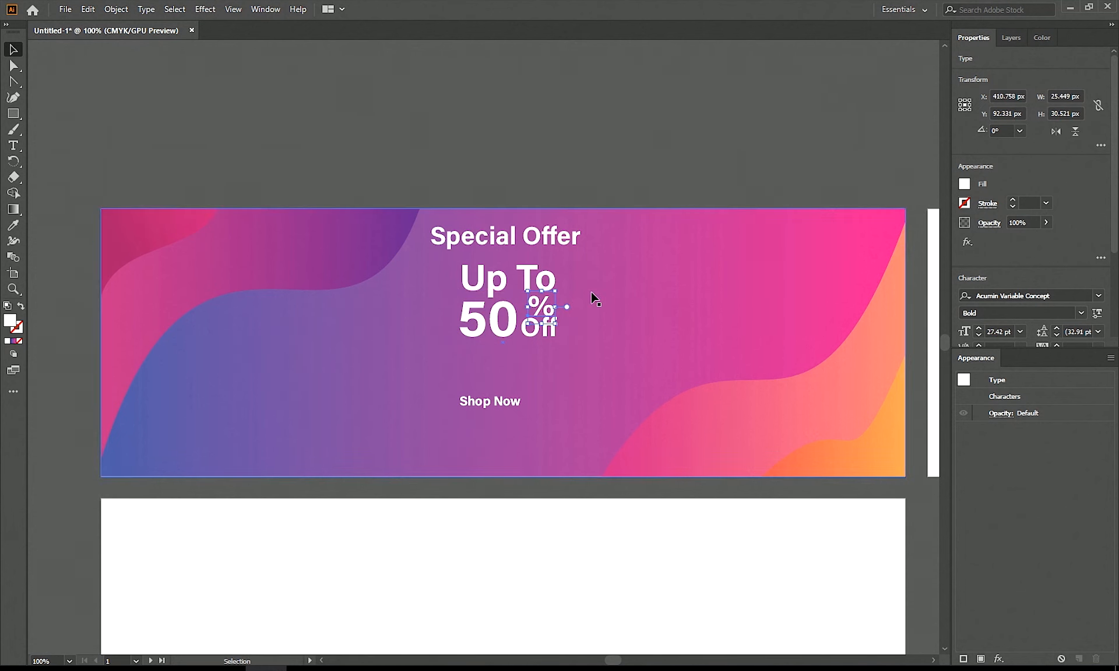
click(545, 329)
key(Left)
key(Left)
click(557, 154)
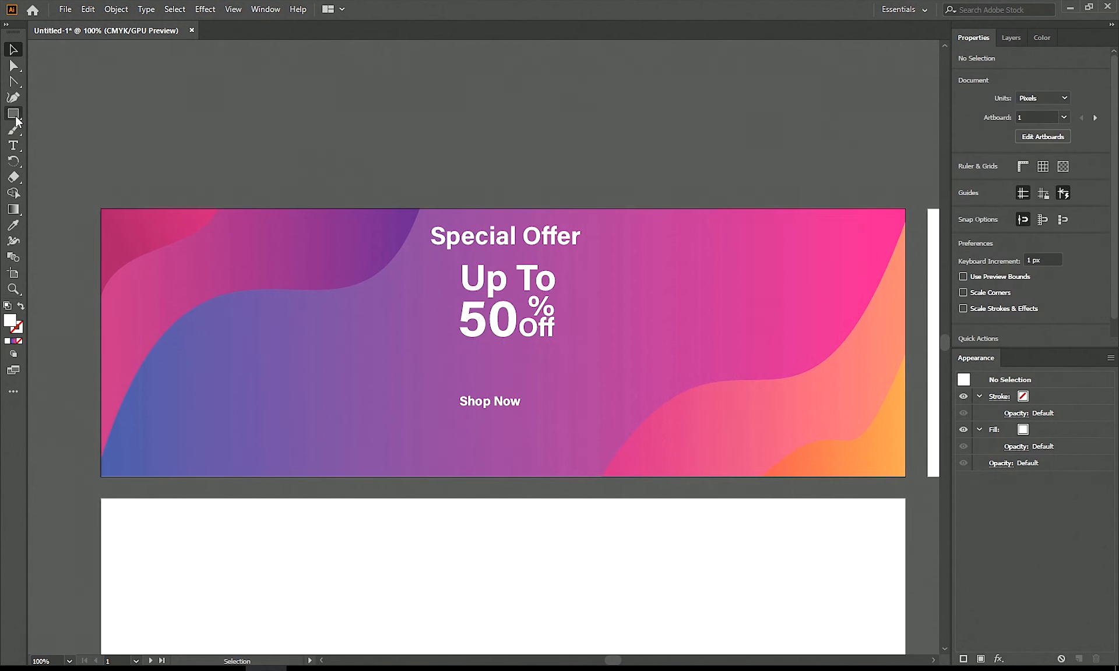
Step: Draw a white rounded button shape in the banner's lower middle and delete the old "Shop Now" text
click(15, 116)
mouse_move(451, 380)
mouse_down()
mouse_move(528, 387)
mouse_move(564, 415)
mouse_move(497, 407)
mouse_move(499, 431)
mouse_up()
click(12, 51)
click(502, 399)
key(Delete)
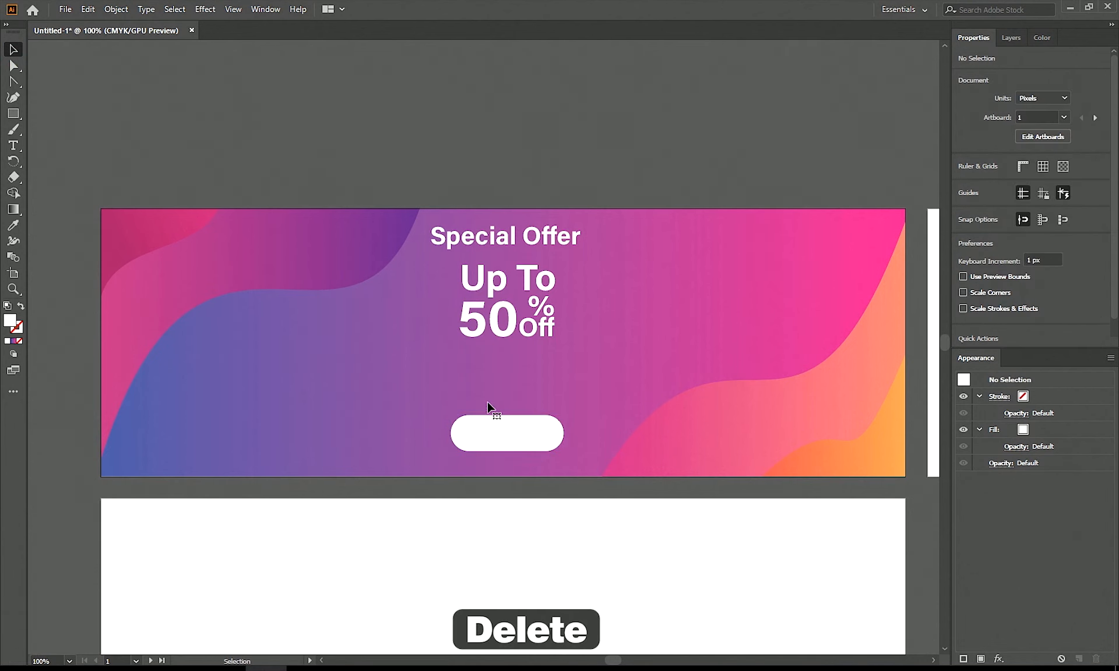
Step: Add a new black text object reading "Shop Now" on the white button shape
click(14, 146)
click(486, 436)
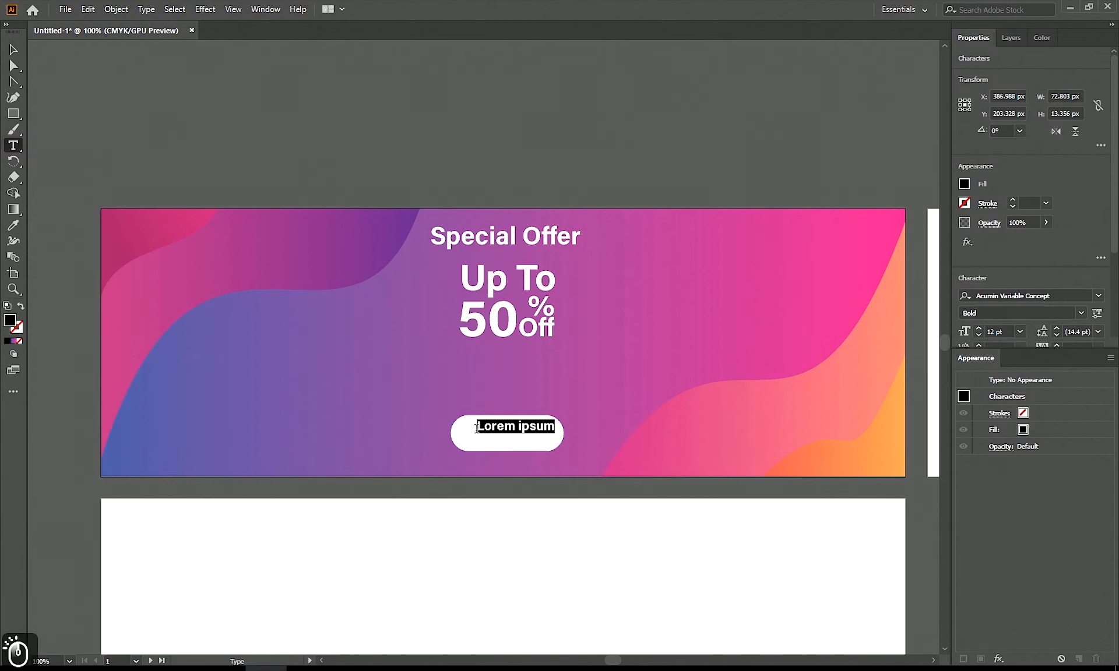
text(Shop Now)
key(Escape)
Step: Select "Up To", "50", "%" and "Off" together and move them slightly down, away from "Special Offer"
click(496, 276)
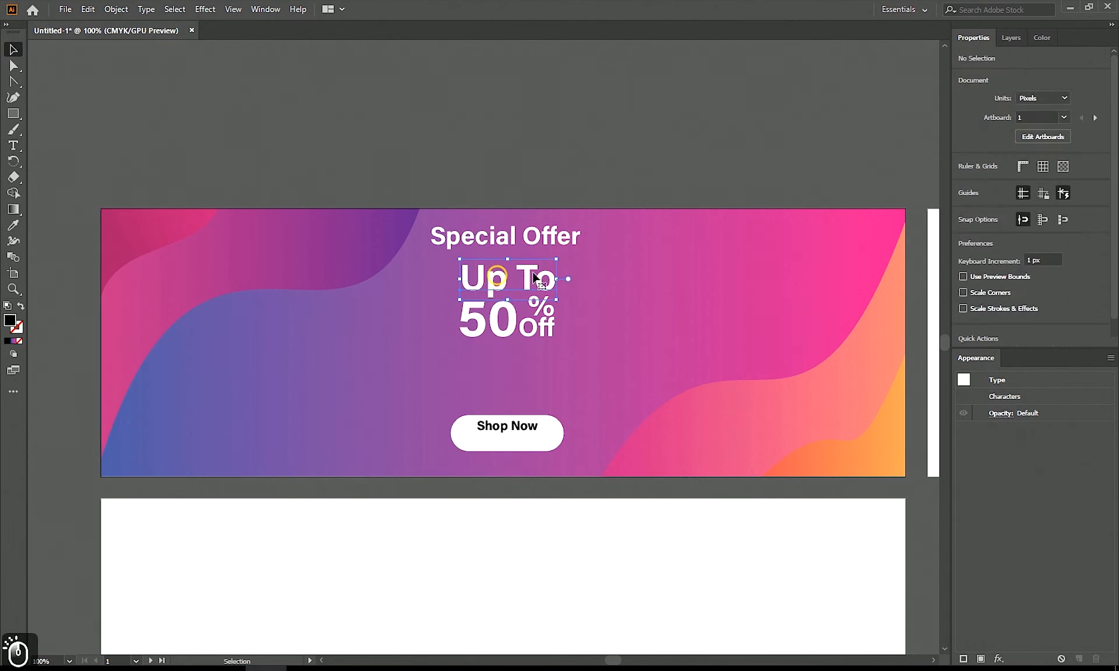
shift+click(538, 318)
drag(515, 321, 512, 333)
Step: Enlarge the "Shop Now" text, widen the white button around it and move both up closer to the "50"
click(558, 445)
drag(564, 451, 515, 446)
drag(529, 446, 565, 416)
key(ctrl+z)
click(525, 429)
click(504, 83)
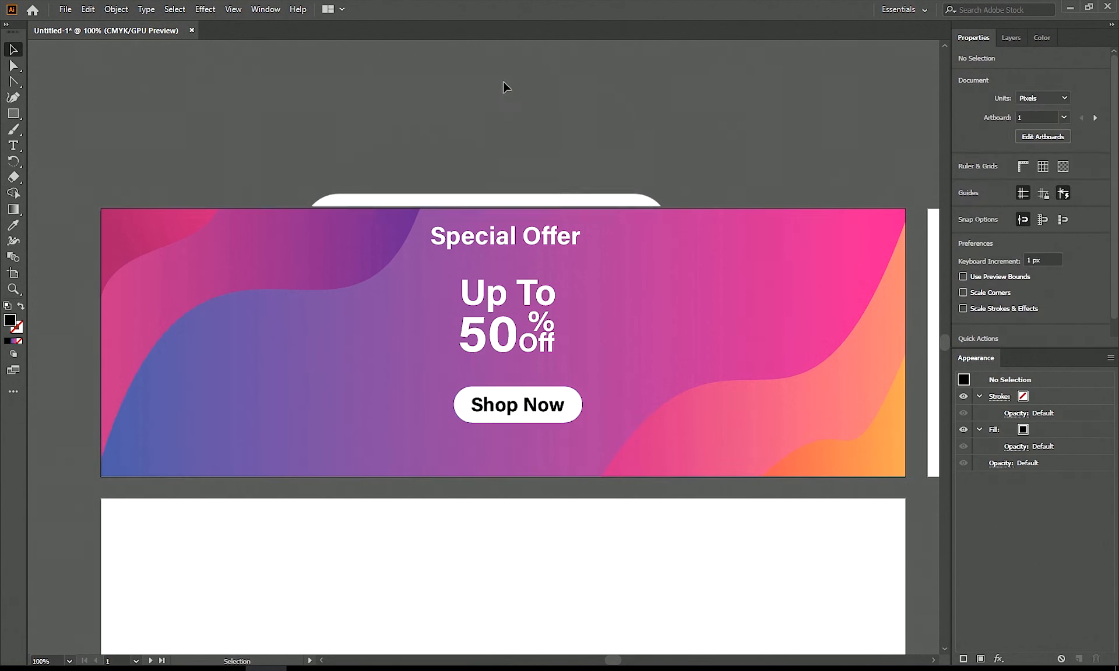
Step: Move "Special Offer" slightly down and shift the "Shop Now" text with its button left, centering it under the offer text
click(457, 245)
shift+click(530, 292)
click(502, 178)
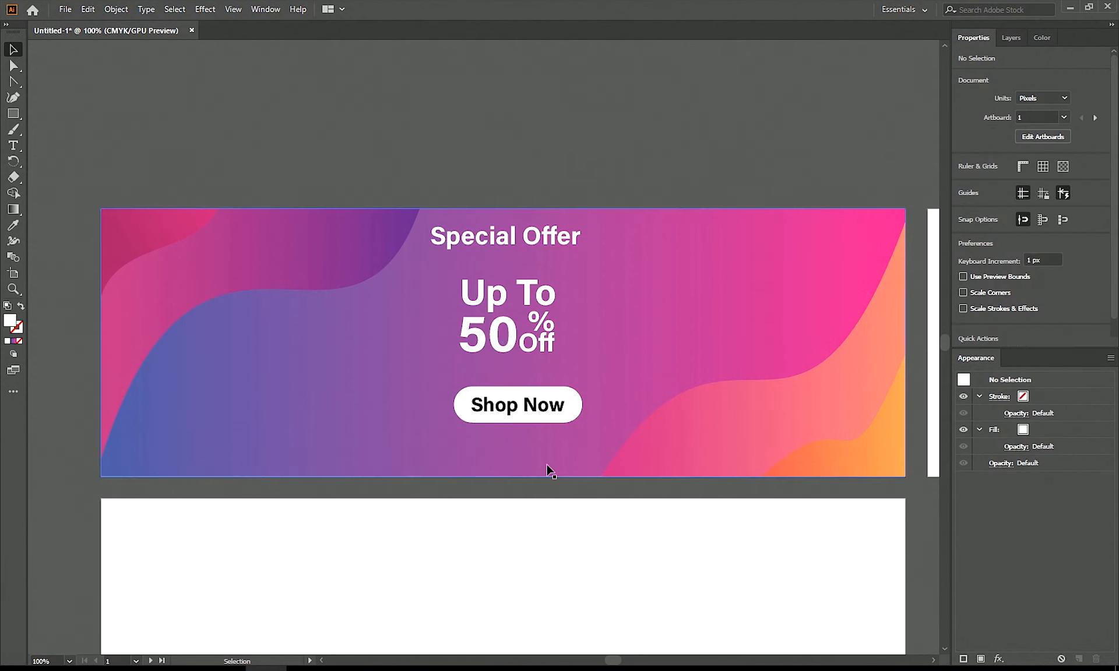
click(536, 410)
shift+click(535, 391)
key(shift+Left)
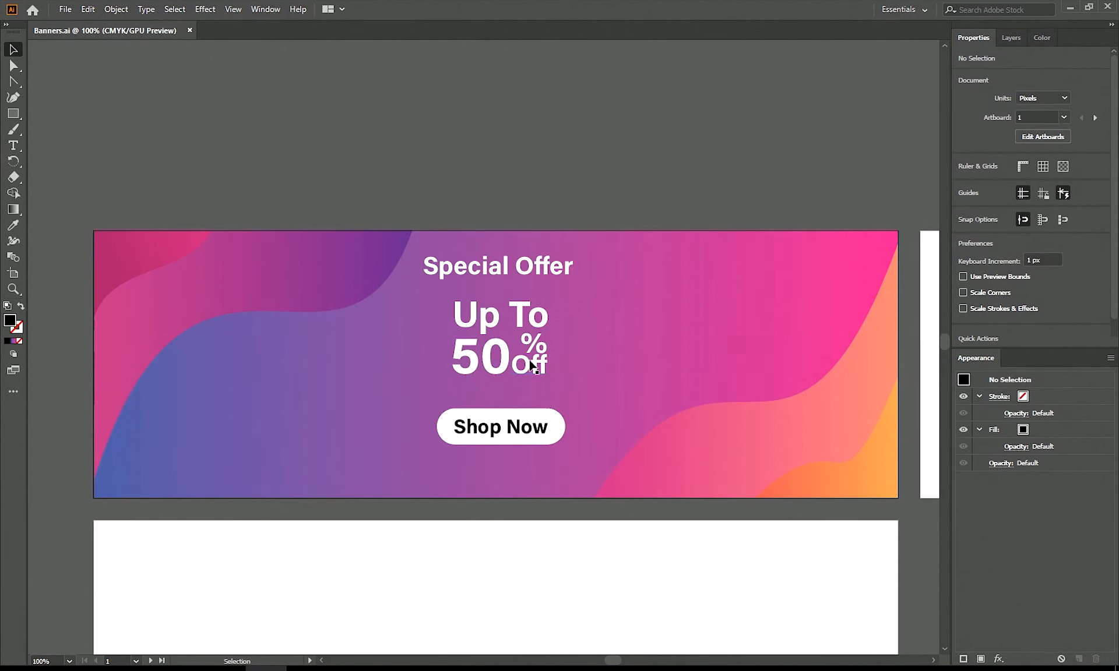
Step: Adjust the size and position of "Off" and shift it with the "%" slightly away from the "50"
click(532, 364)
drag(513, 376, 503, 383)
shift+click(535, 344)
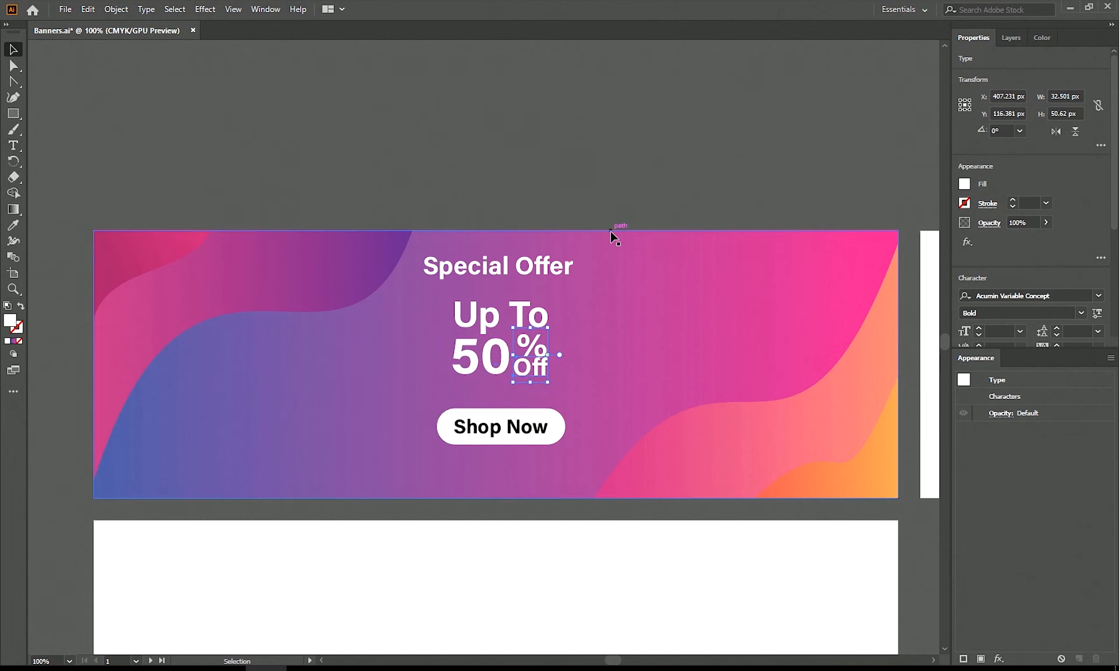
click(581, 203)
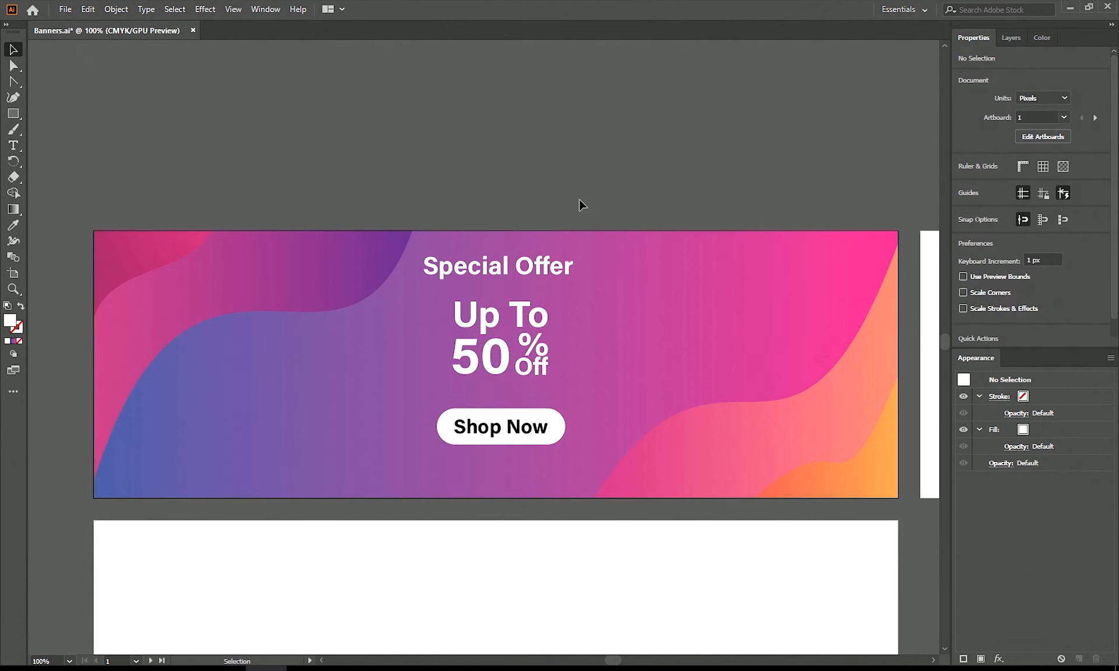
Step: Change the "Shop Now" text's fill to the bright magenta-pink swatch and deselect it
click(496, 428)
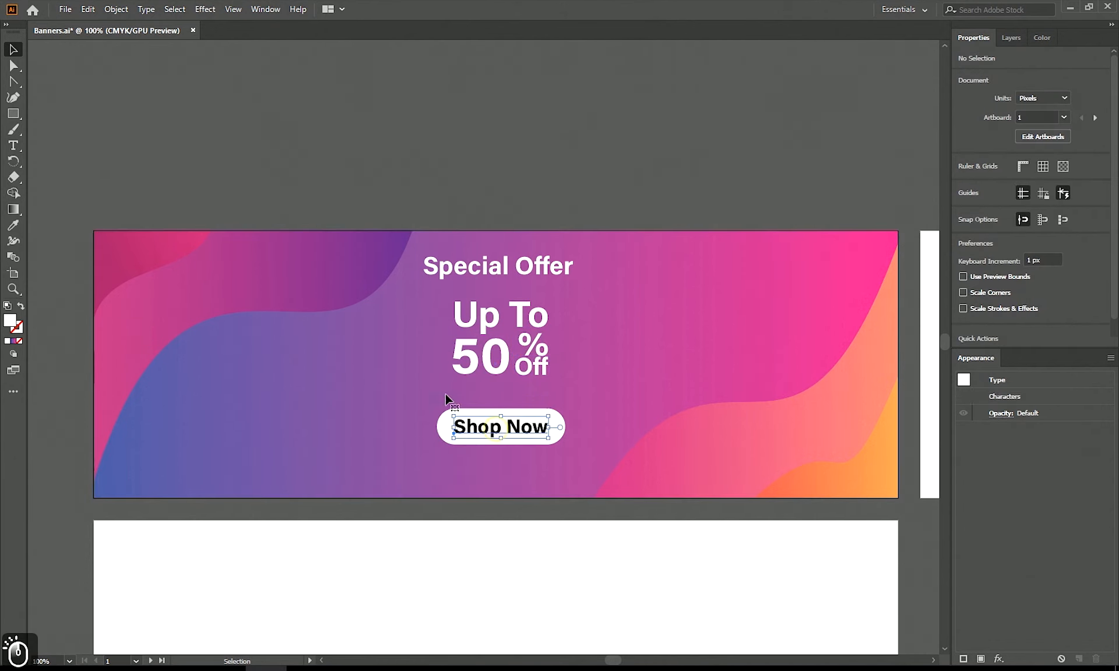
click(964, 184)
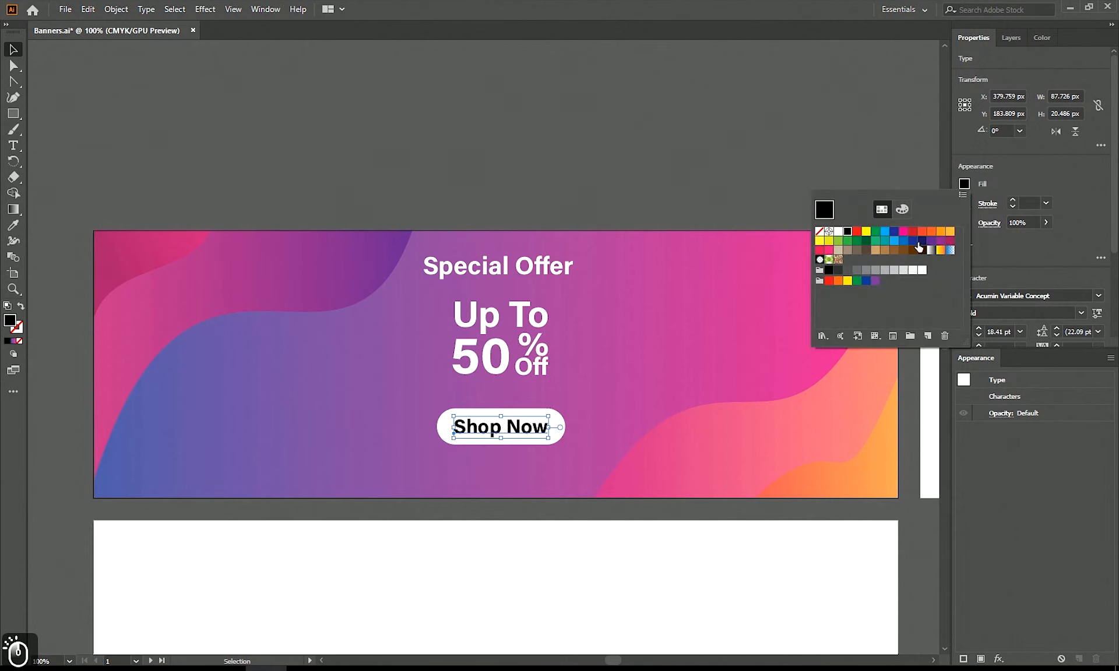
click(902, 234)
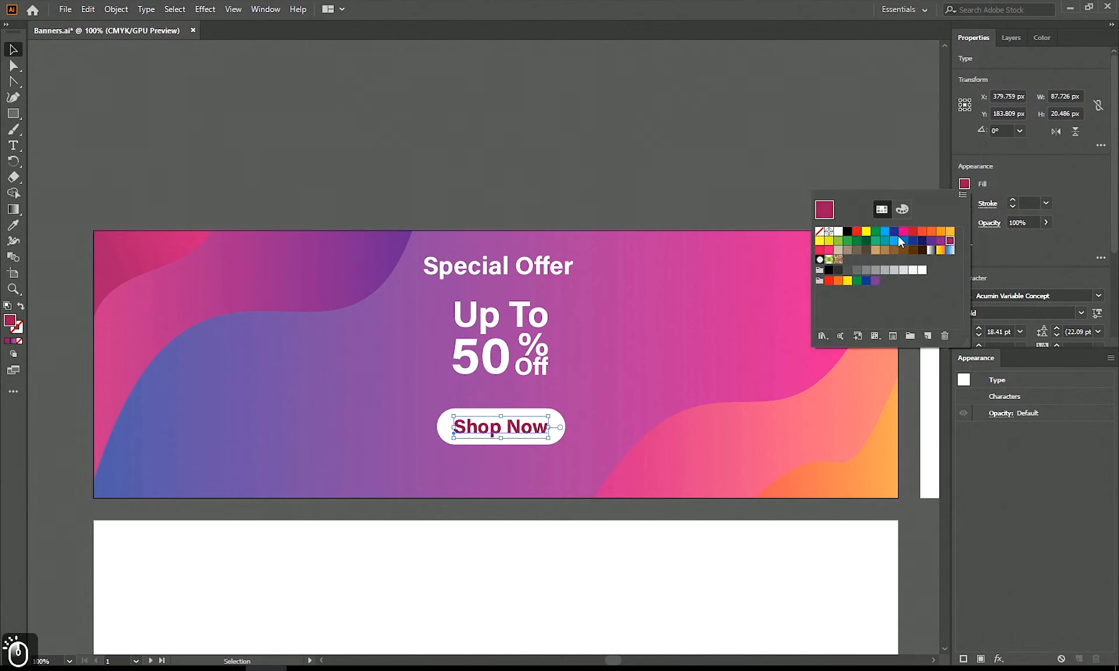
click(902, 233)
click(701, 182)
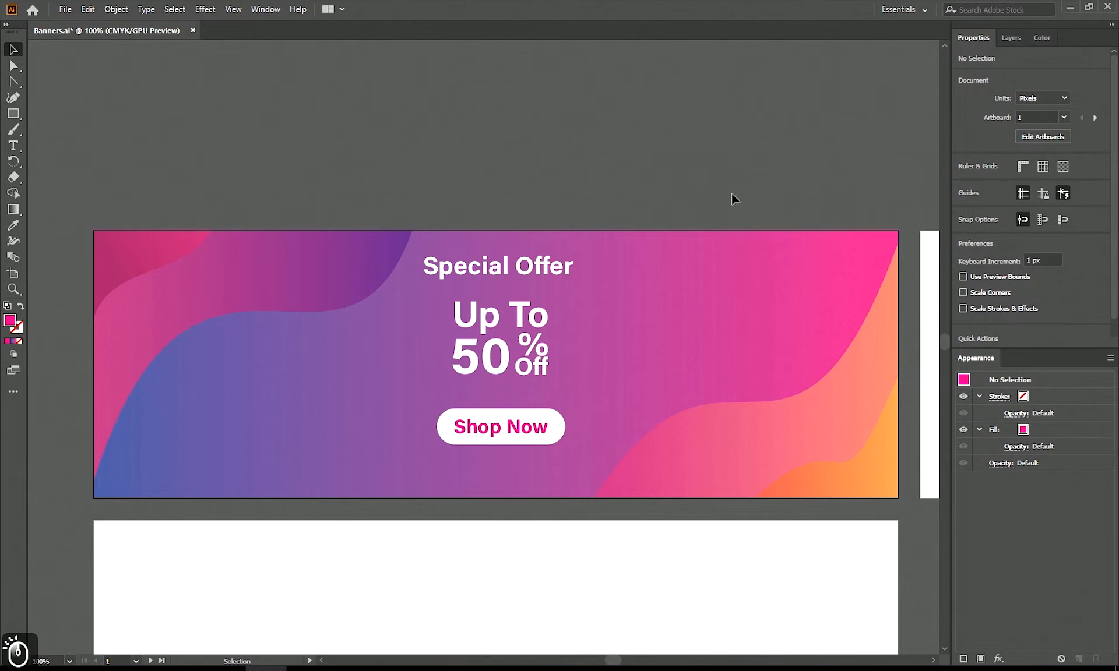